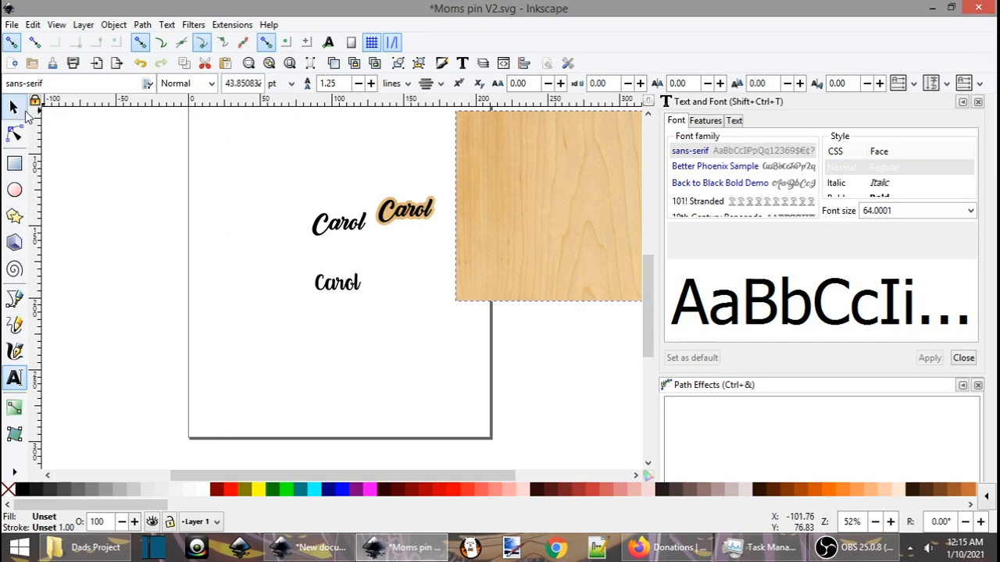
pyautogui.click(13, 107)
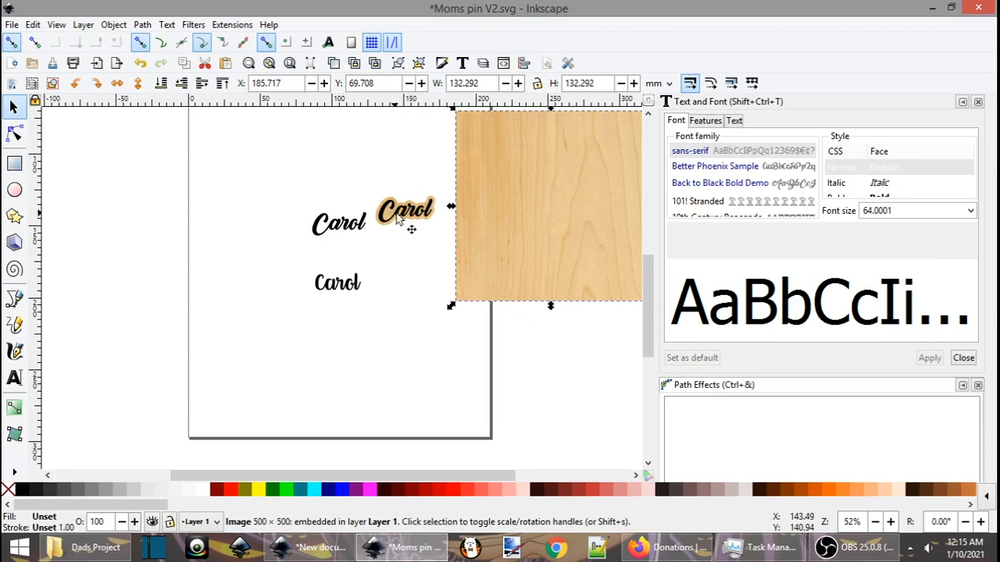
pyautogui.click(415, 254)
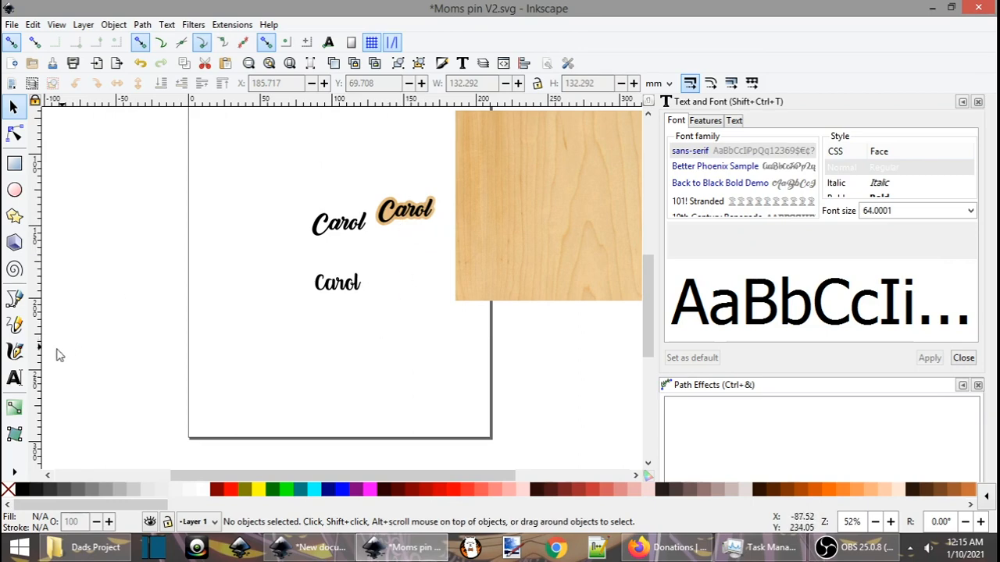
pyautogui.click(405, 215)
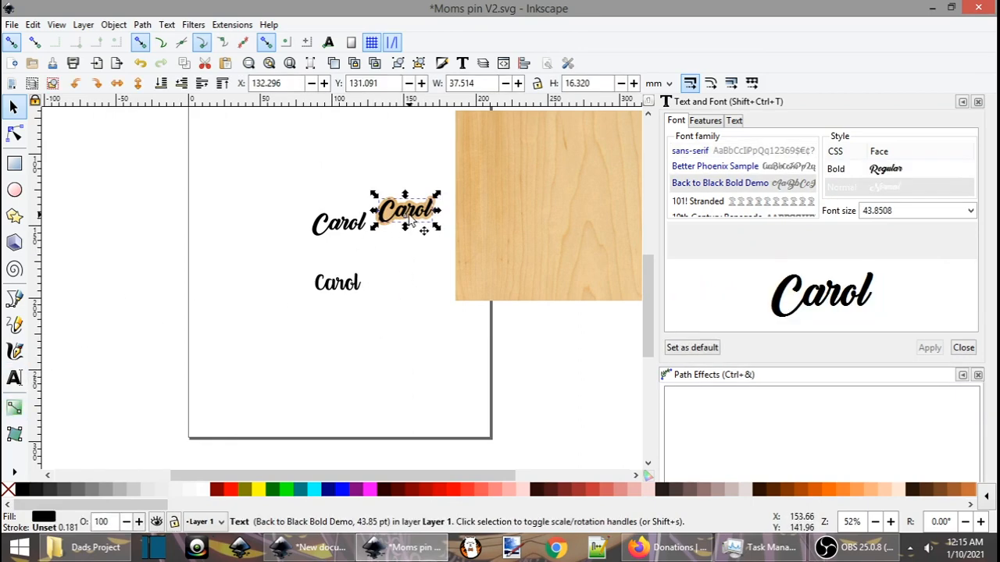
# Add a new text object below the existing lettering, containing the same first name as the samples above
pyautogui.click(14, 378)
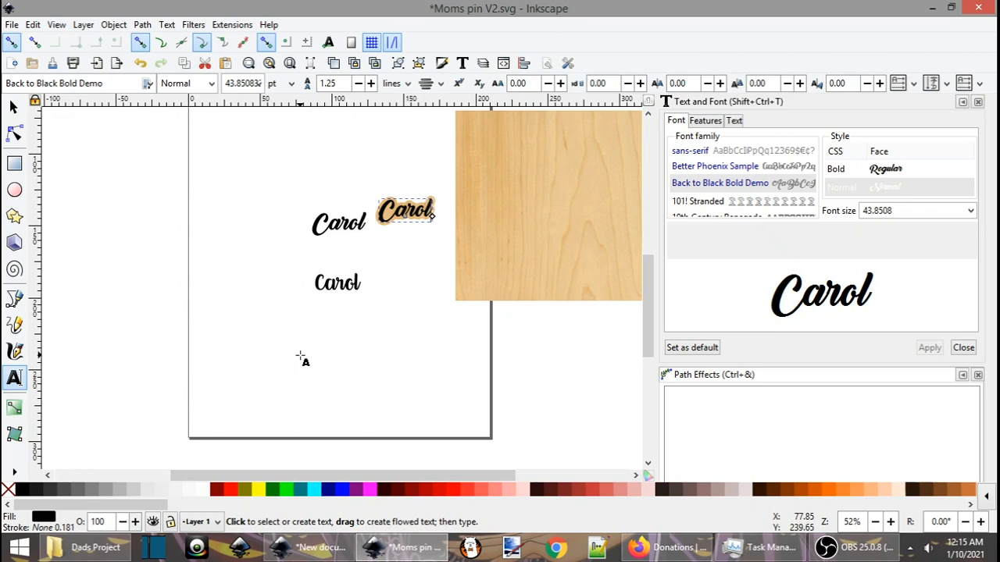
pyautogui.click(114, 24)
pyautogui.moveTo(141, 24)
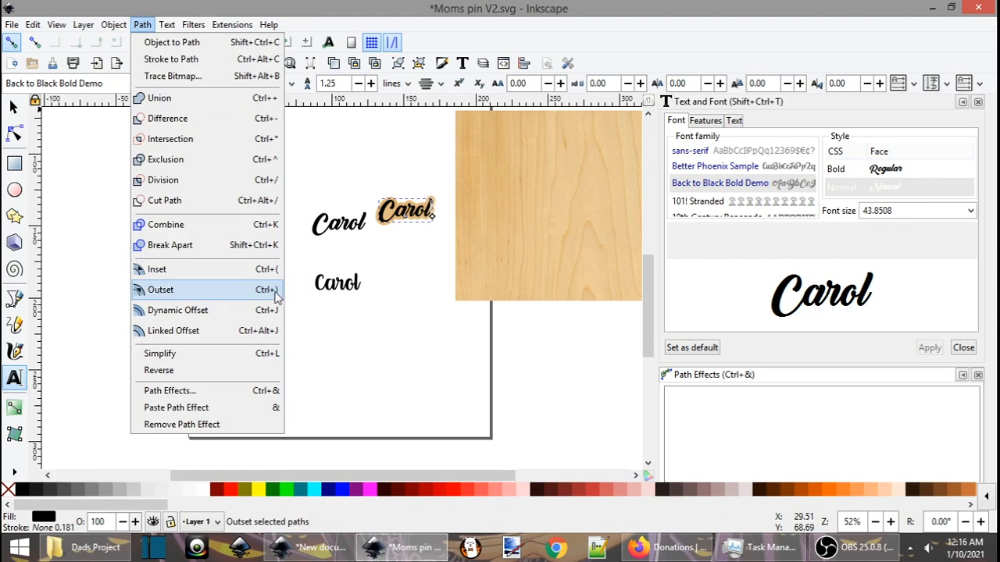
pyautogui.click(337, 358)
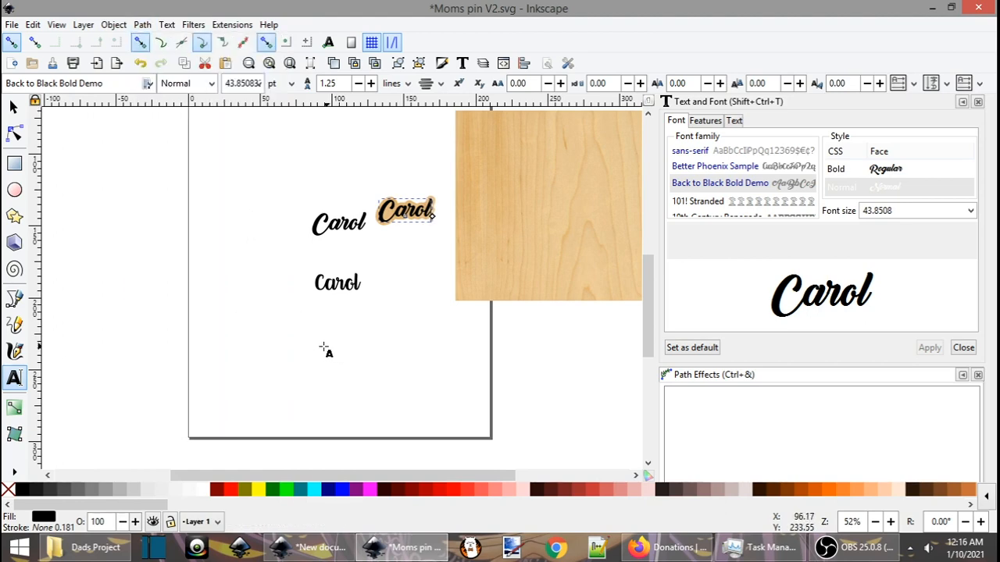
pyautogui.click(308, 359)
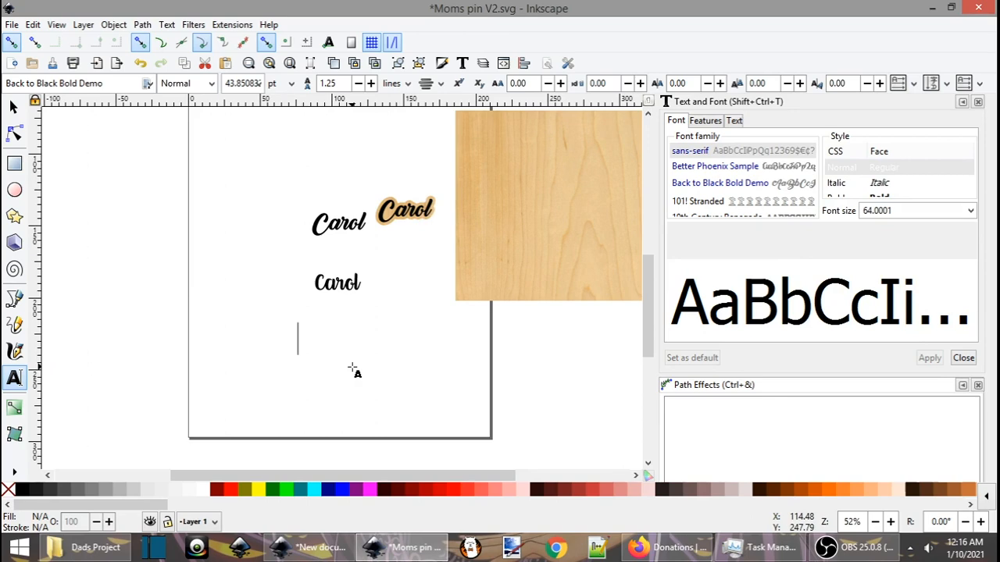
pyautogui.write('Ca')
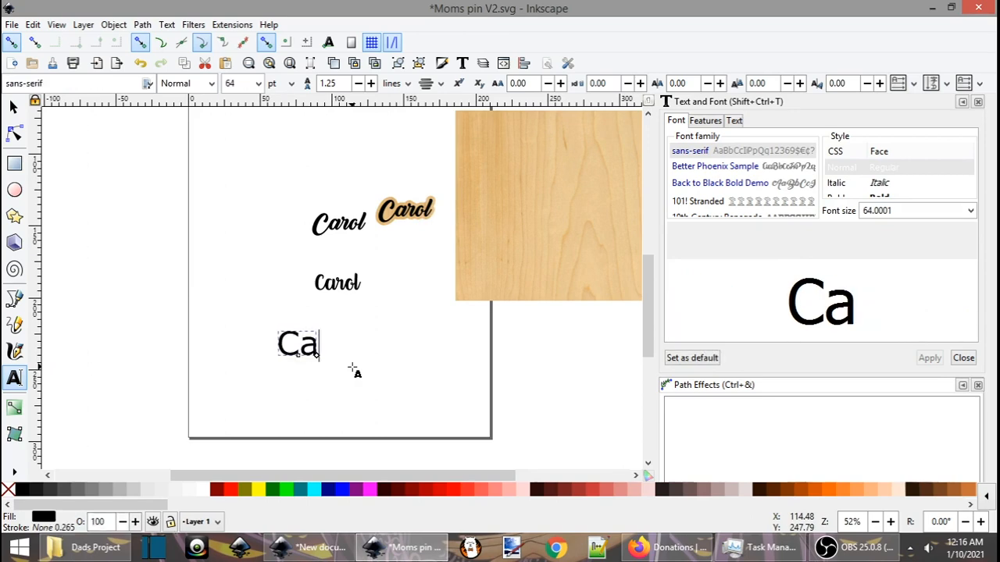
pyautogui.press('BackSpace')
pyautogui.write('arol')
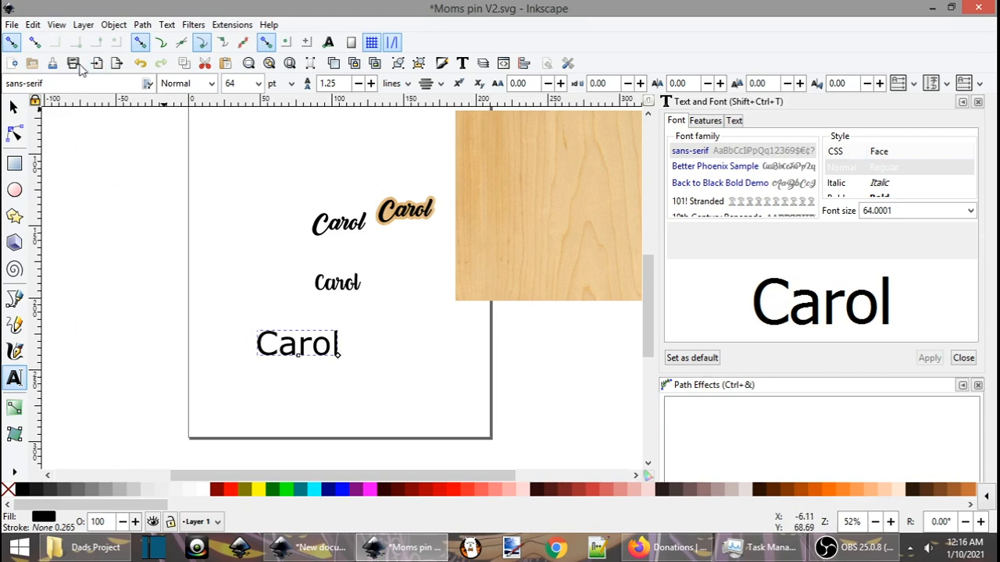
# Set the new text's font to Back to Black Bold Demo
pyautogui.moveTo(61, 83); pyautogui.dragTo(4, 82)
pyautogui.write('bac')
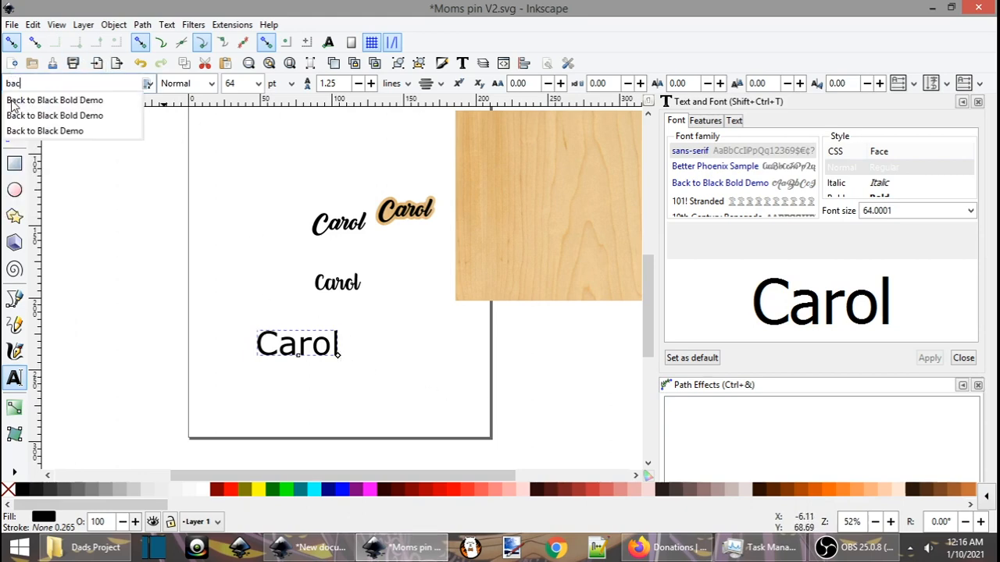
pyautogui.click(63, 116)
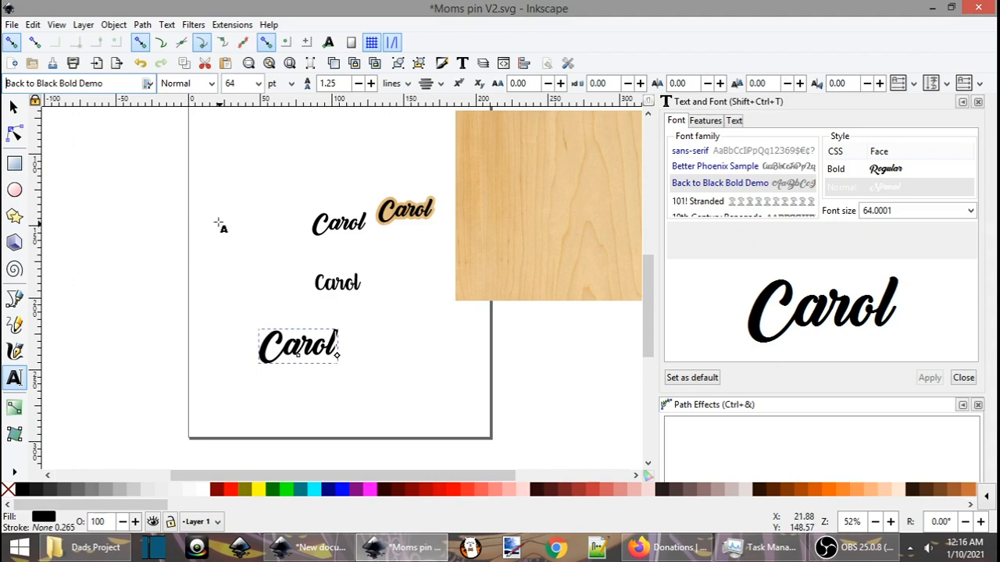
# Move the new name text up beneath the smaller lettering, then duplicate it and place the copy directly below the original
pyautogui.click(13, 107)
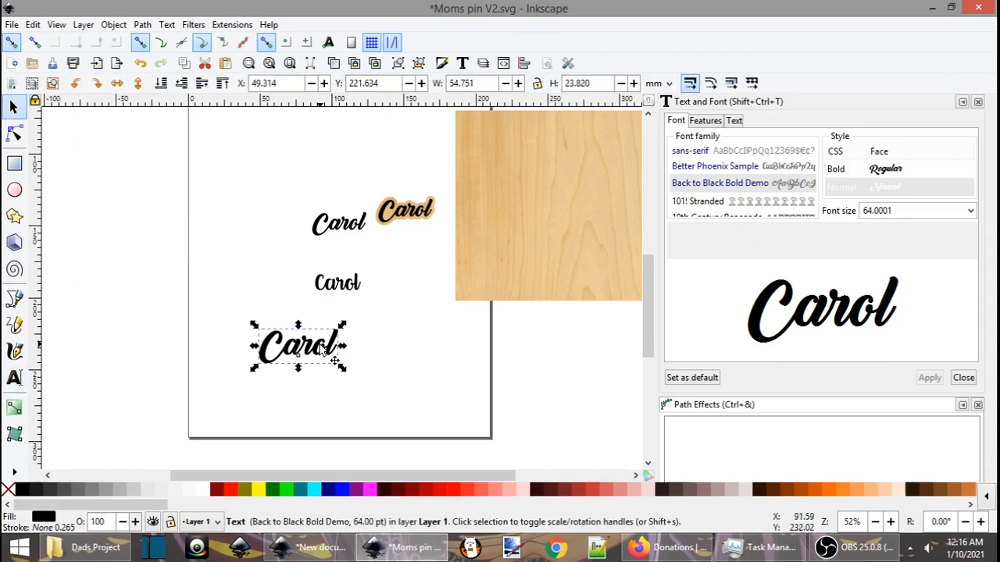
pyautogui.moveTo(322, 350); pyautogui.dragTo(362, 338)
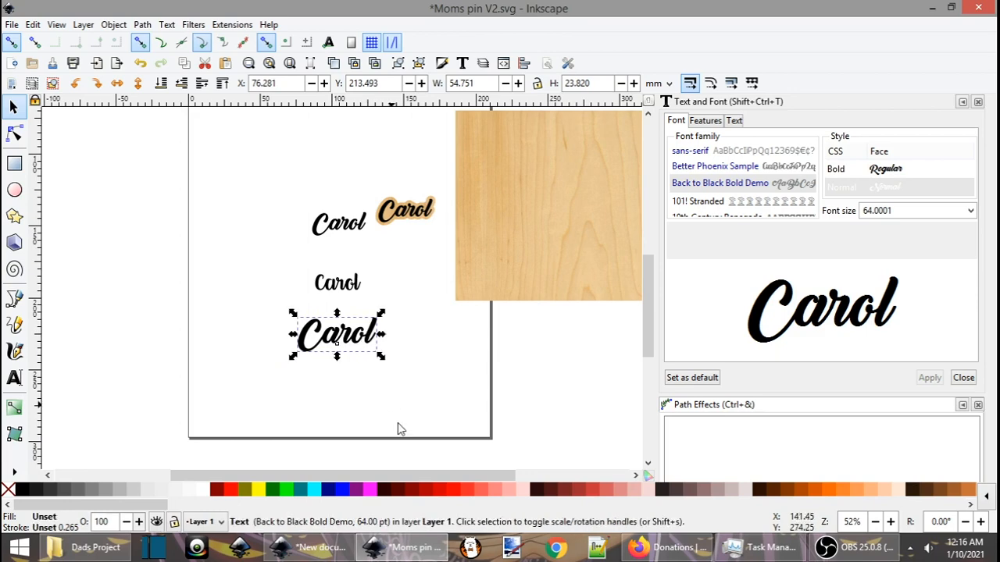
pyautogui.click(357, 385)
pyautogui.click(353, 340)
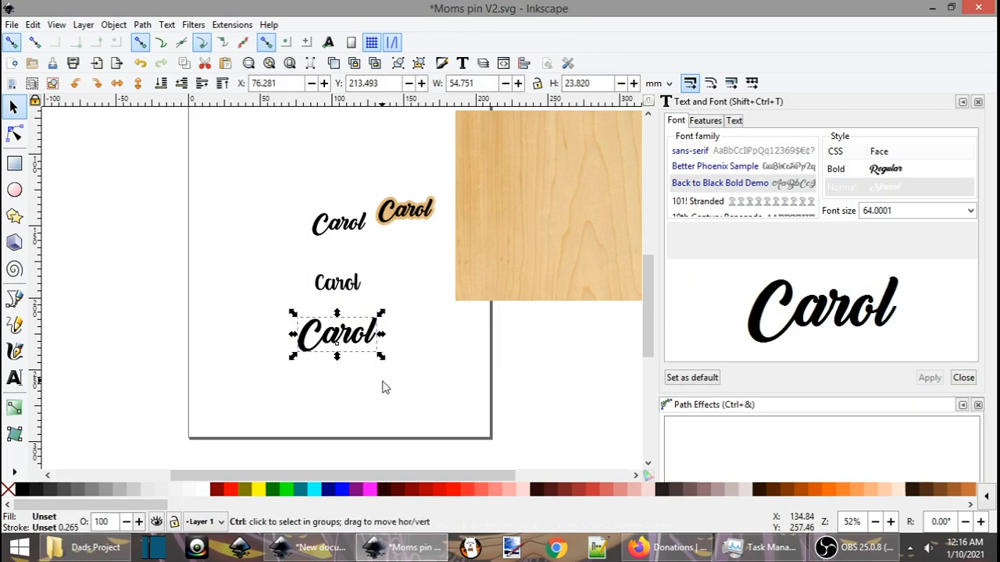
pyautogui.hotkey('ctrl', 'd')
pyautogui.moveTo(346, 344); pyautogui.dragTo(340, 404)
# Convert the upper of the two new name texts to paths and ungroup it into separate letters
pyautogui.click(358, 344)
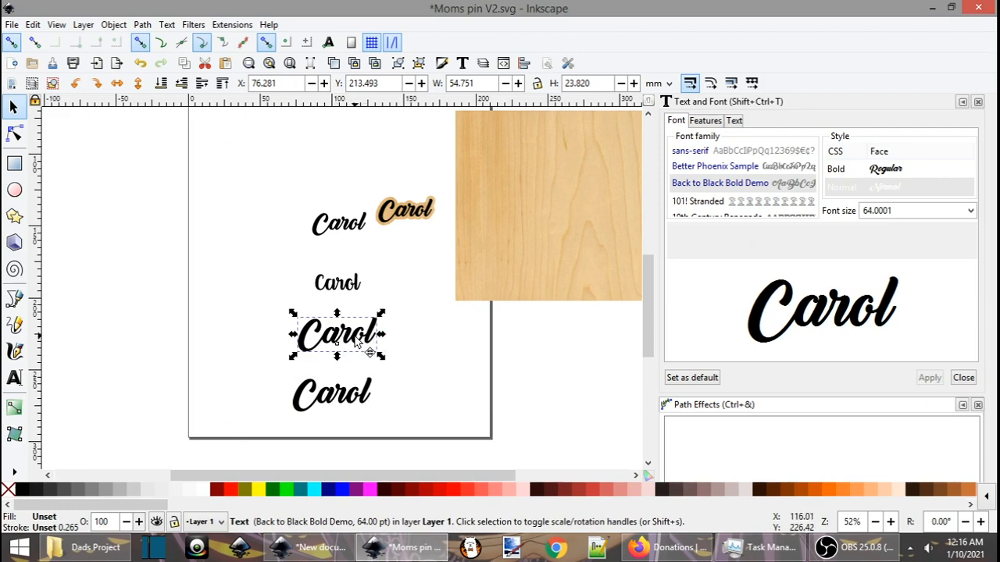
pyautogui.click(355, 343)
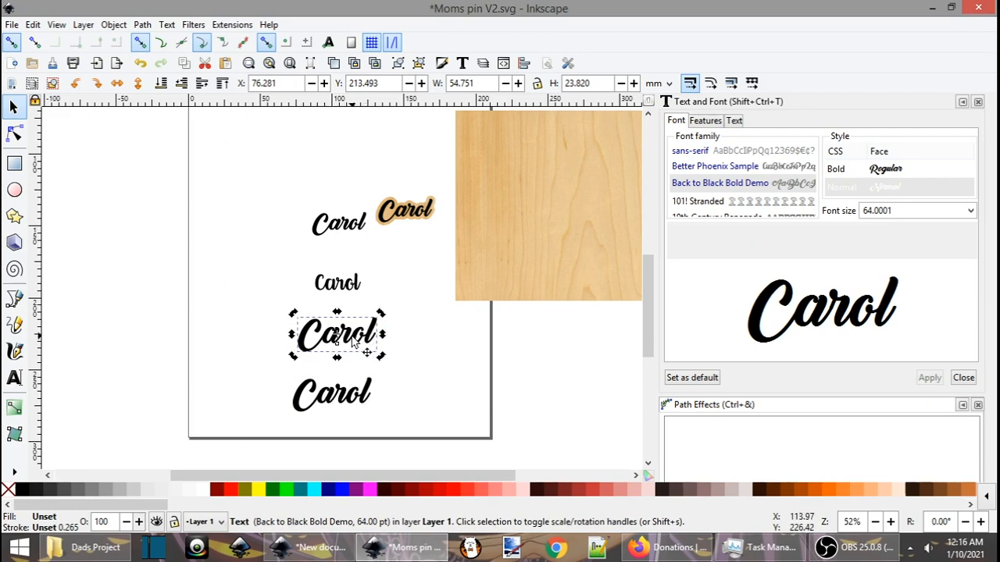
pyautogui.click(143, 24)
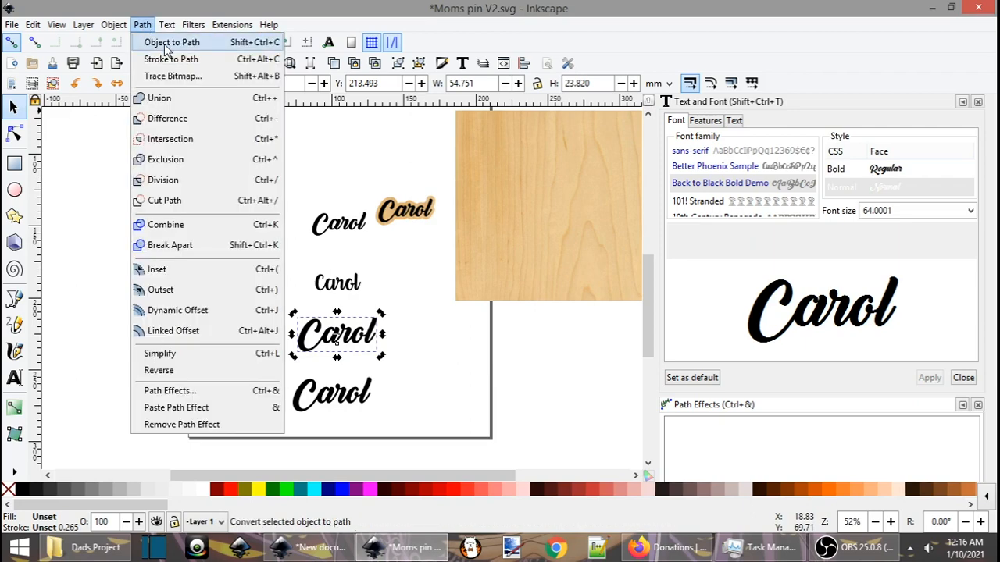
pyautogui.click(166, 44)
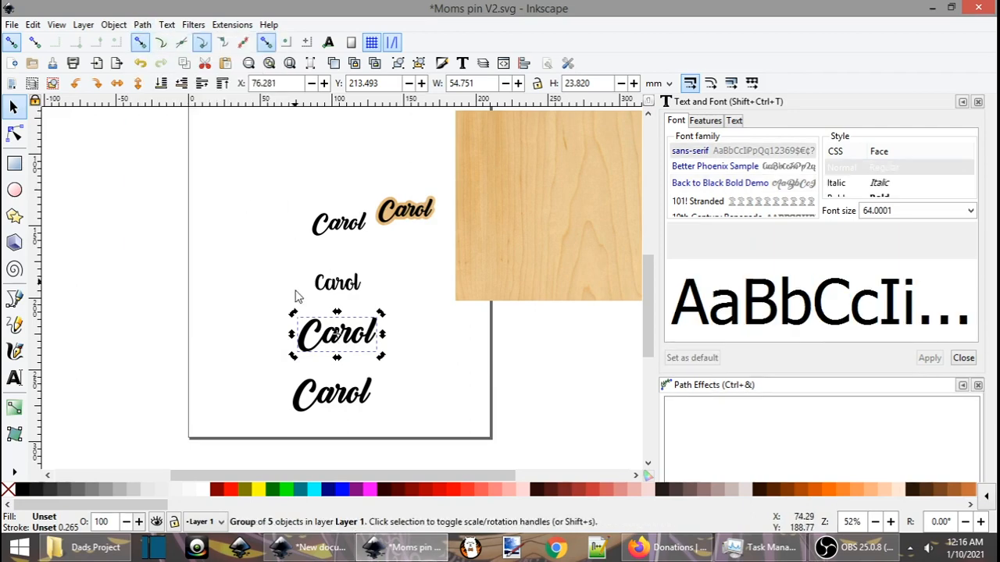
pyautogui.rightClick(307, 340)
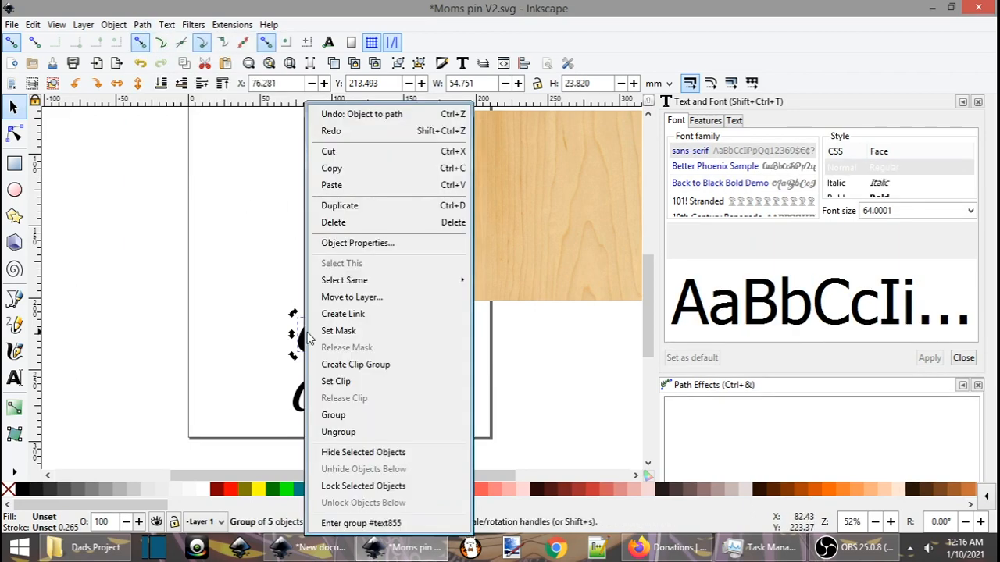
pyautogui.click(343, 434)
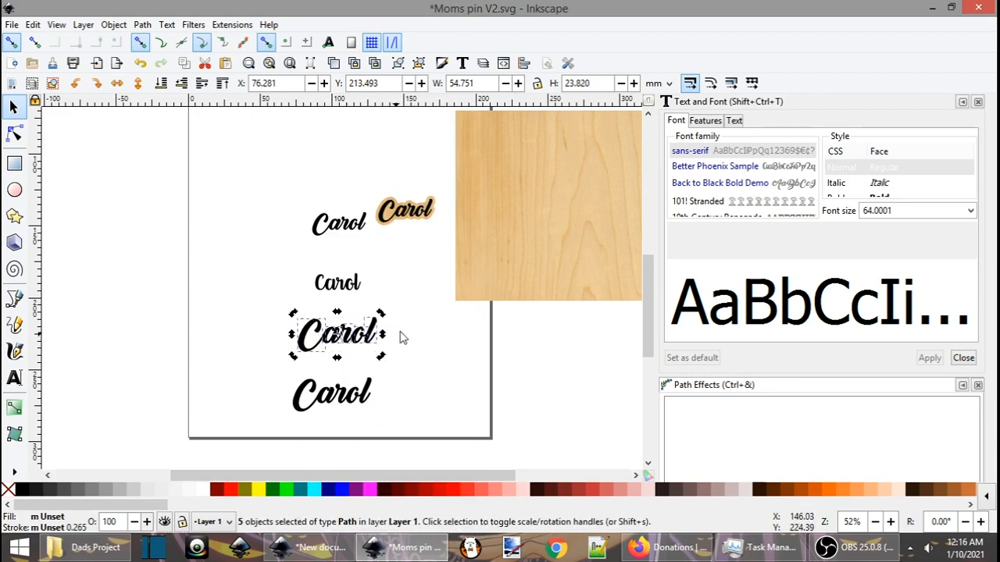
# Union the separate letter paths into one path and outset it three times
pyautogui.click(143, 26)
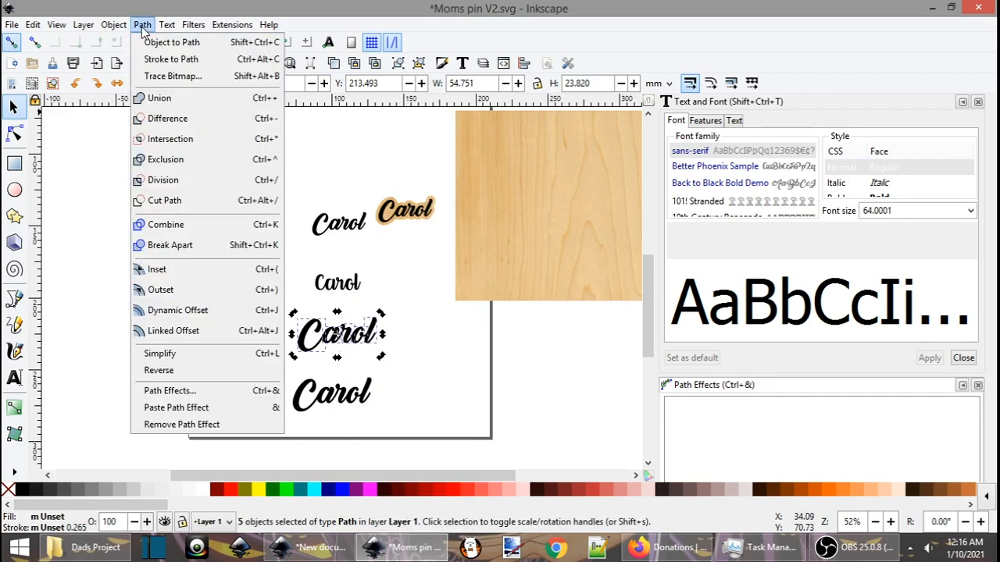
pyautogui.click(160, 100)
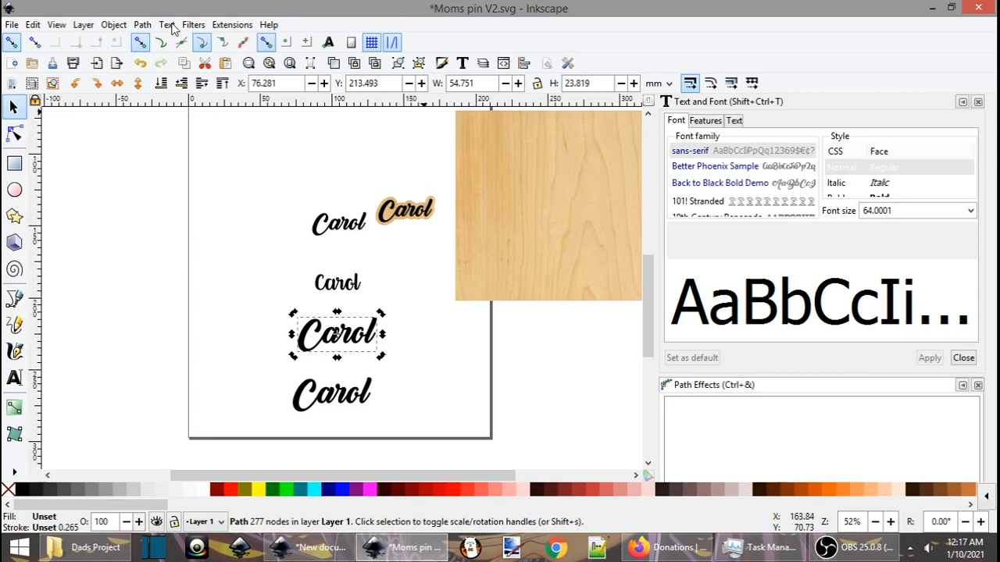
pyautogui.click(142, 25)
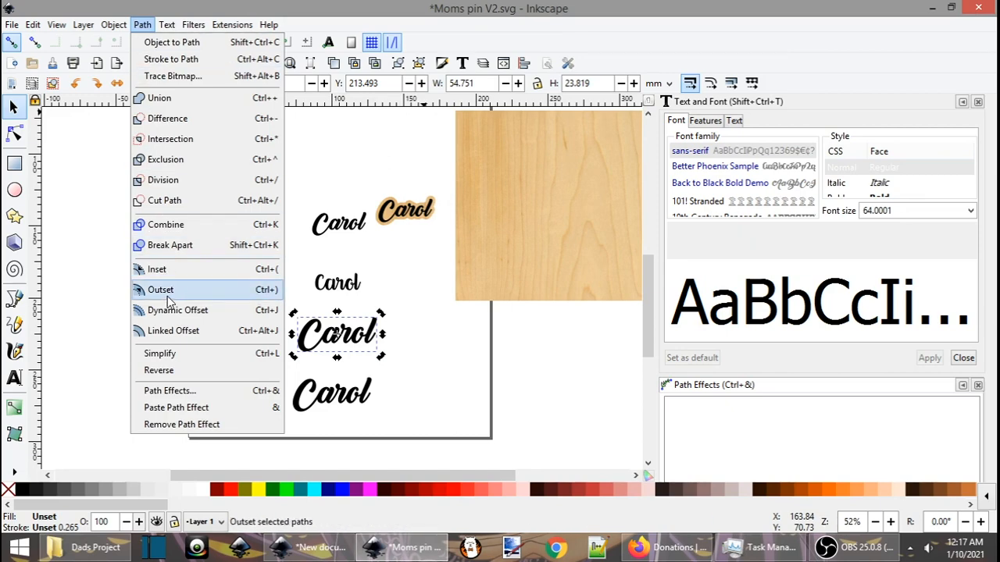
pyautogui.click(71, 293)
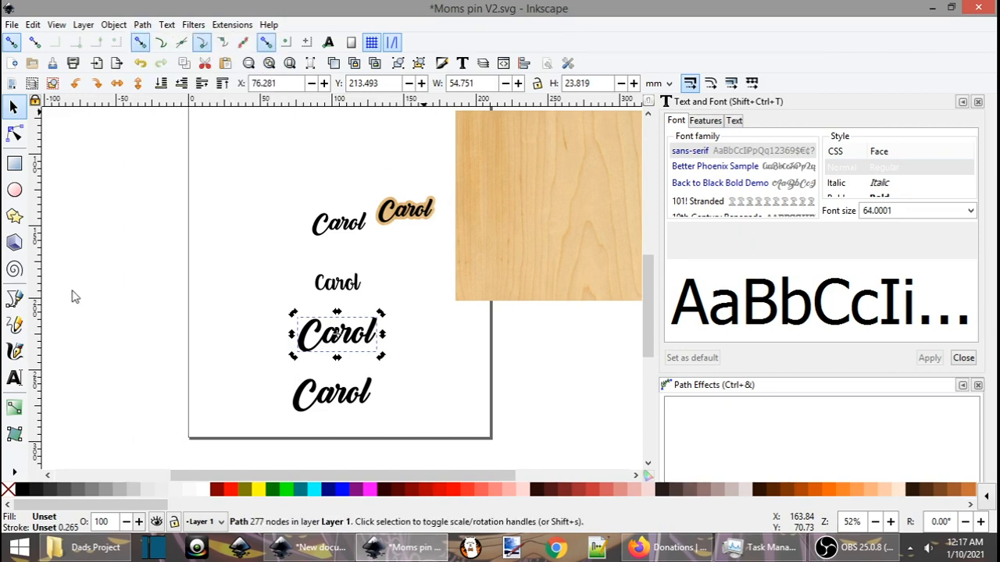
pyautogui.press('ctrl')
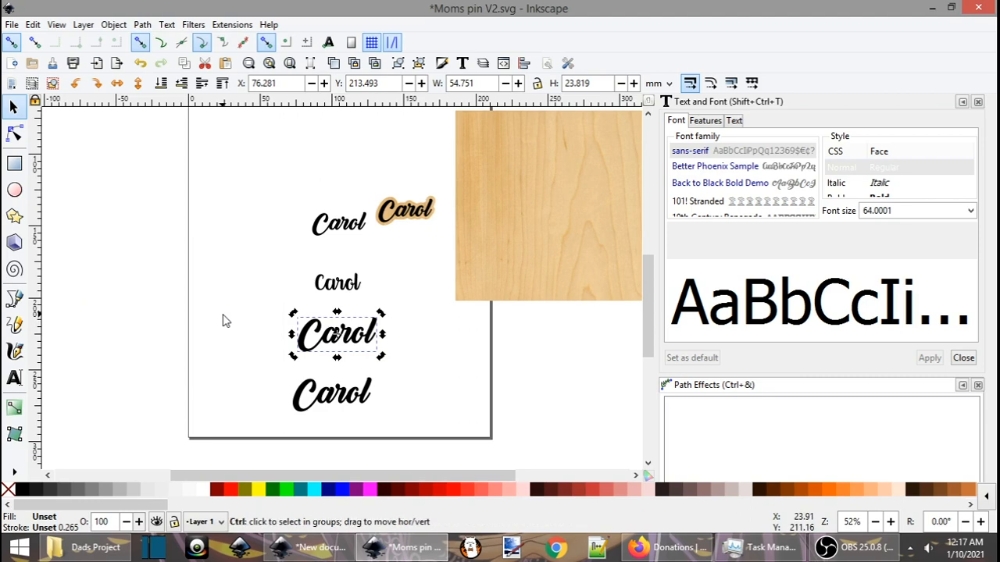
pyautogui.hotkey('ctrl', ')')
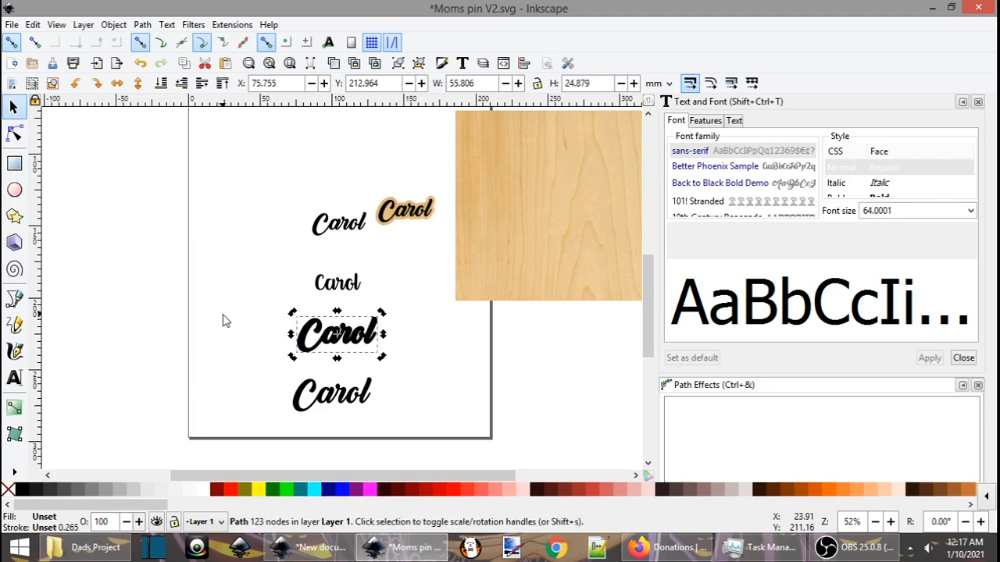
pyautogui.hotkey('ctrl', ')')
pyautogui.hotkey('ctrl', ')')
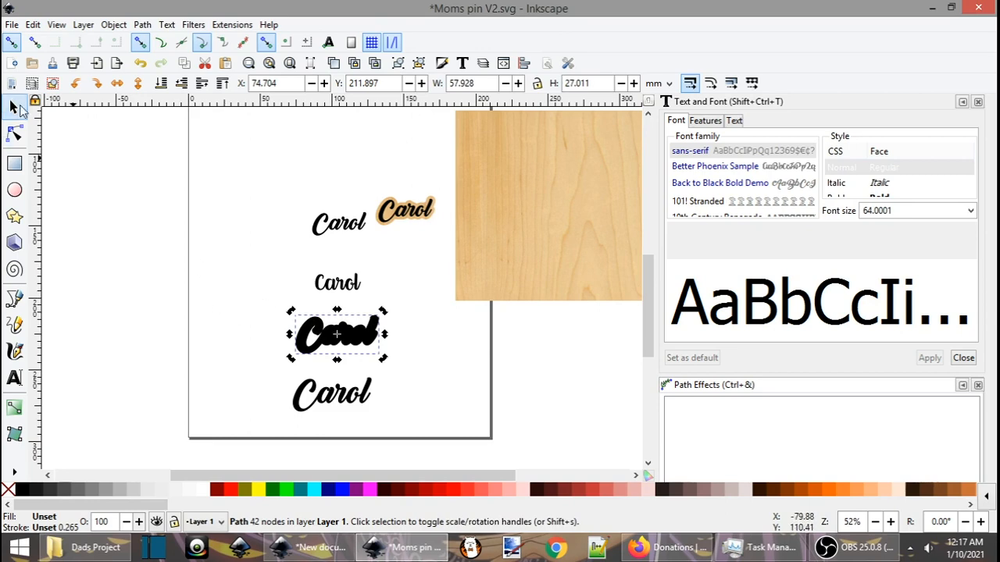
# Give the lower name text a red fill
pyautogui.click(344, 406)
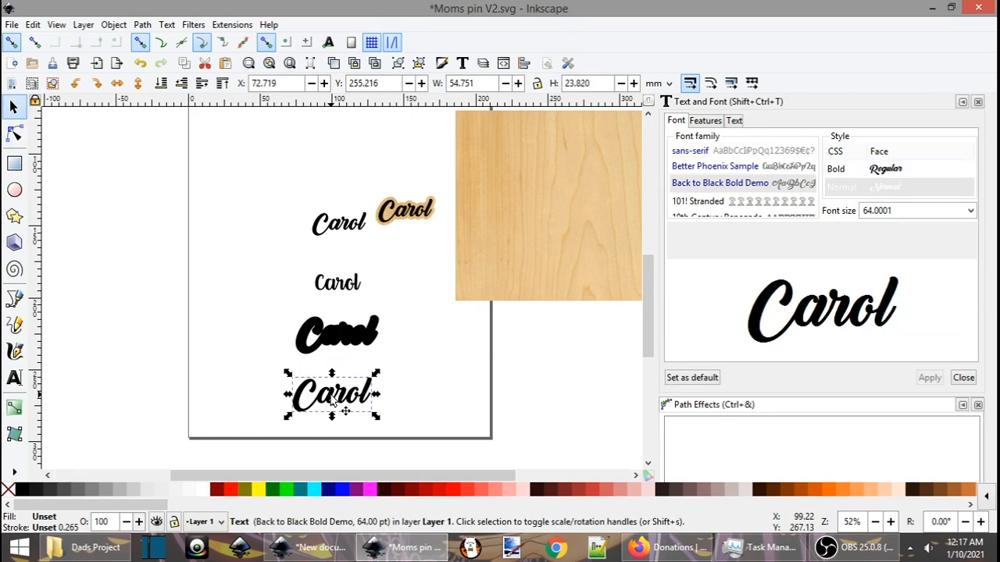
pyautogui.rightClick(234, 493)
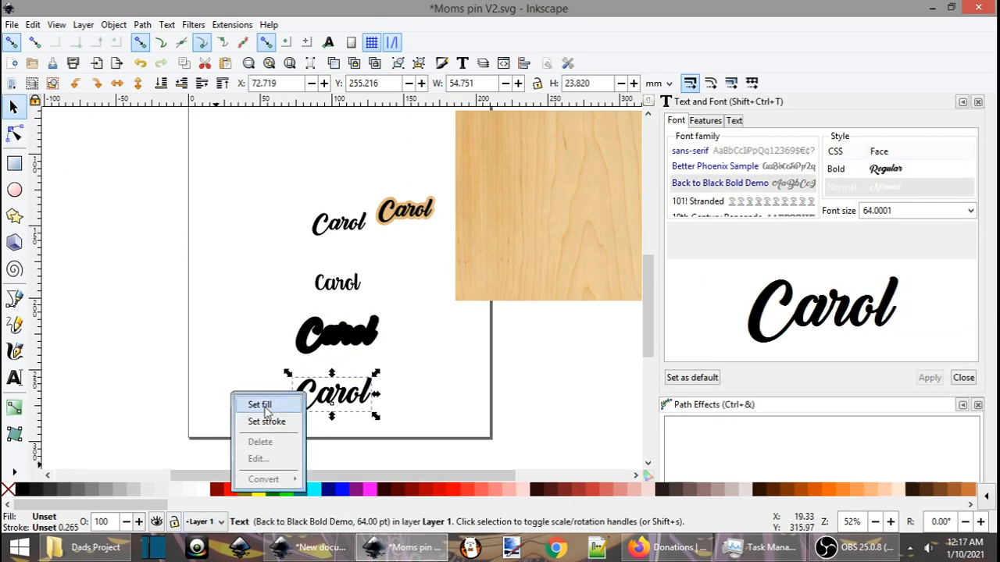
pyautogui.click(257, 402)
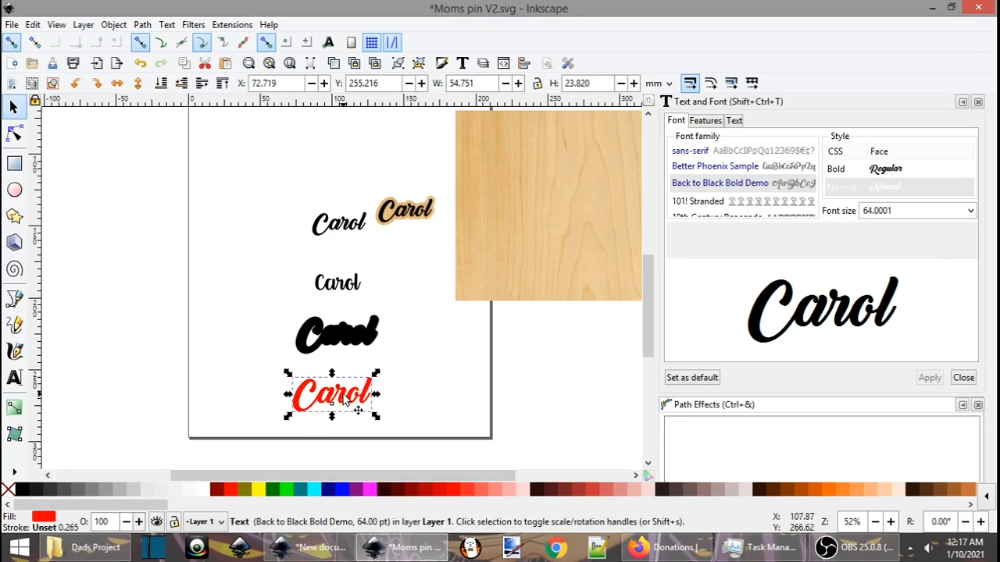
# Place the red text over the thickened black outline and center-align both objects horizontally and vertically relative to the selection area
pyautogui.moveTo(342, 396); pyautogui.dragTo(347, 341)
pyautogui.moveTo(273, 312); pyautogui.dragTo(418, 384)
pyautogui.click(524, 64)
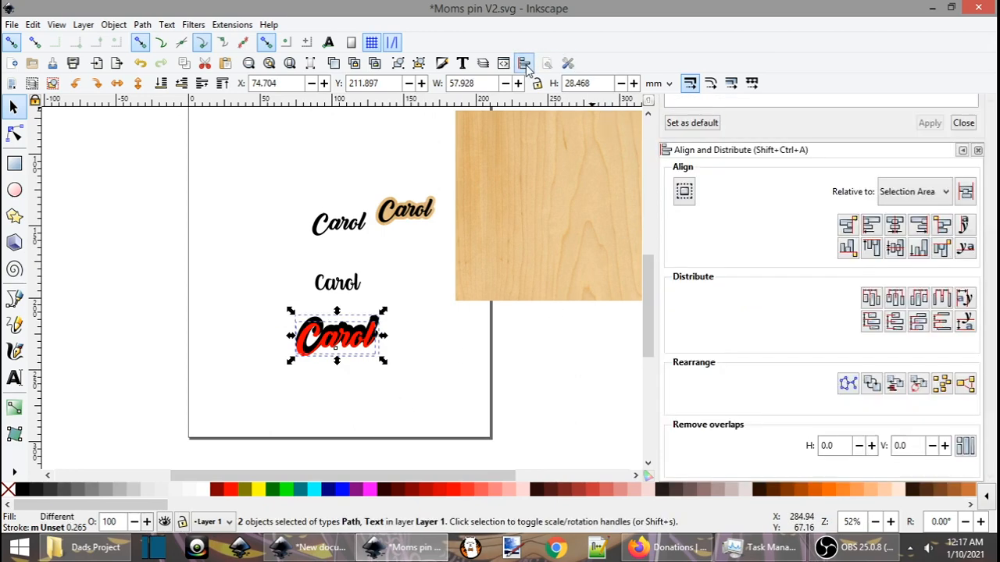
pyautogui.click(895, 226)
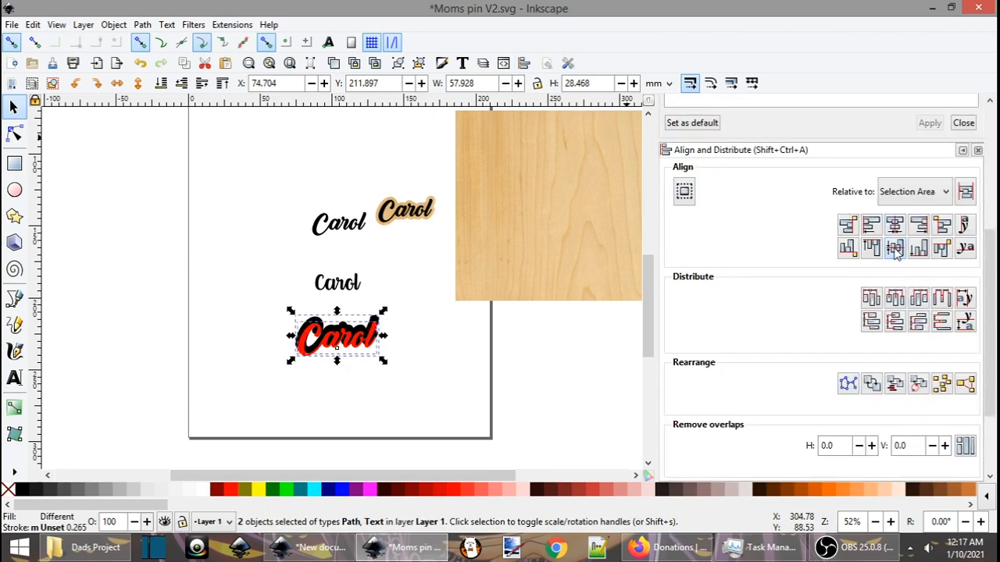
pyautogui.click(894, 249)
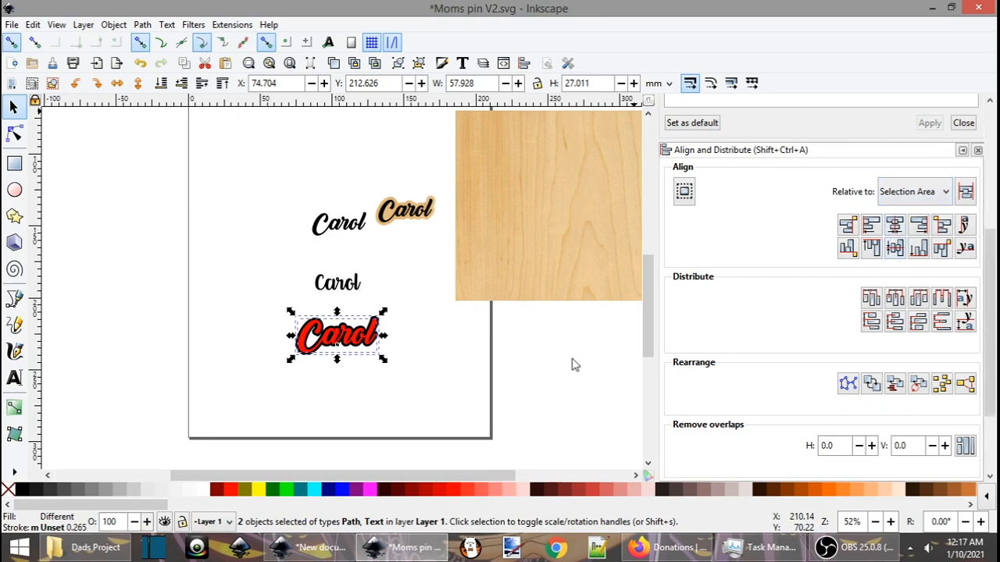
pyautogui.click(363, 397)
pyautogui.keyDown('ctrl'); pyautogui.scroll(3, 332, 373); pyautogui.keyUp('ctrl')
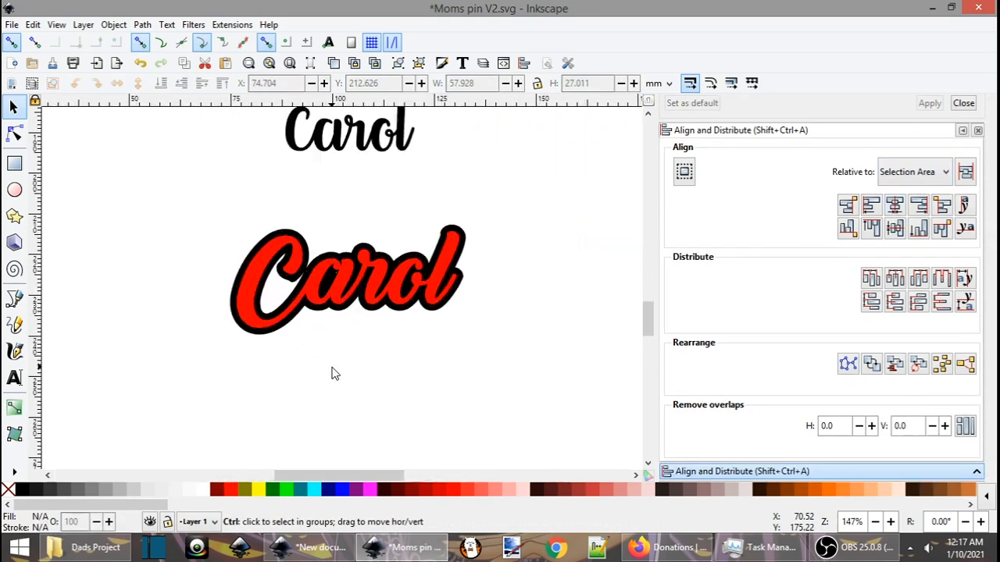
pyautogui.keyDown('ctrl'); pyautogui.scroll(1, 332, 373); pyautogui.keyUp('ctrl')
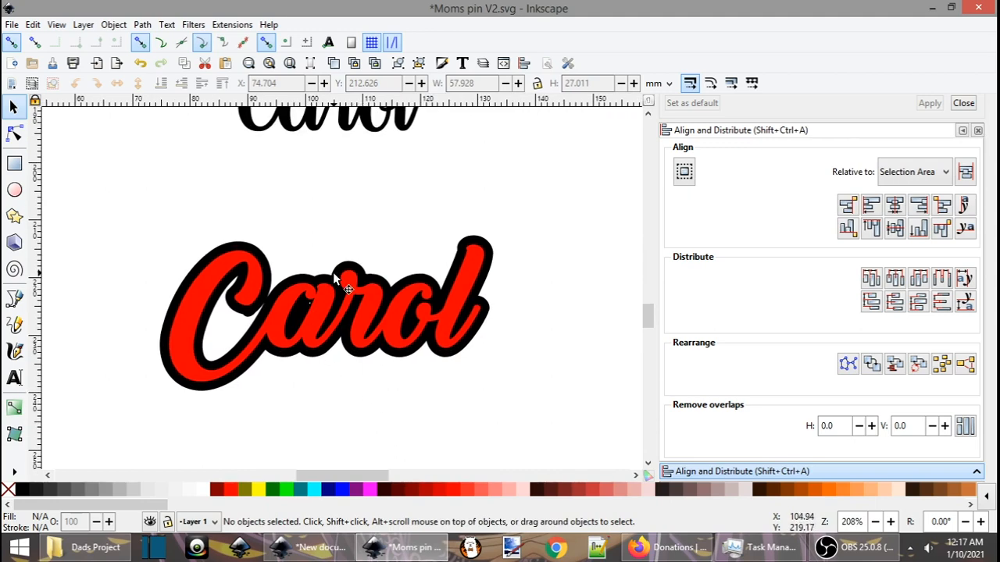
# Outset the black backing path behind the red name text once more
pyautogui.click(333, 272)
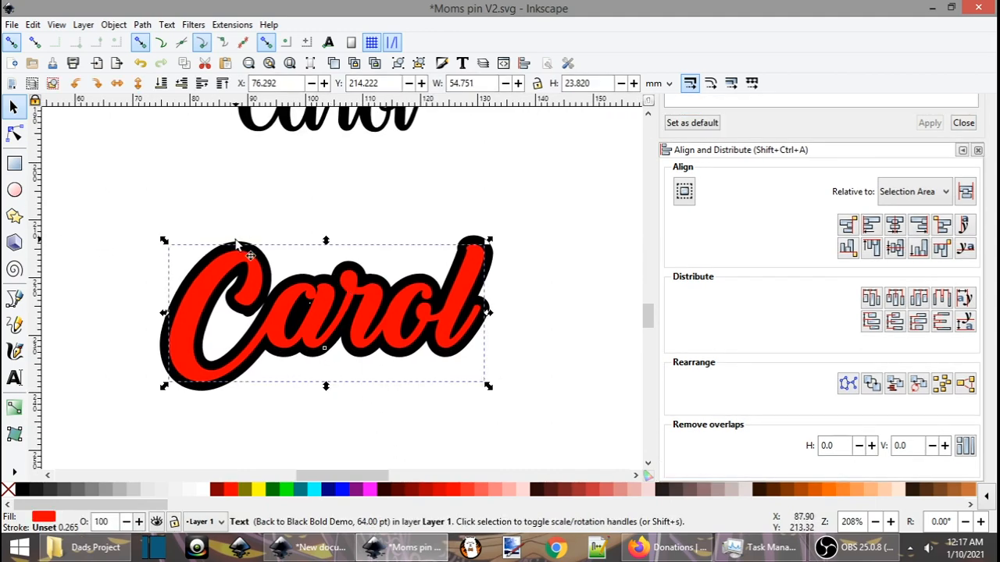
pyautogui.keyDown('ctrl'); pyautogui.scroll(2, 237, 242); pyautogui.keyUp('ctrl')
pyautogui.press('Escape')
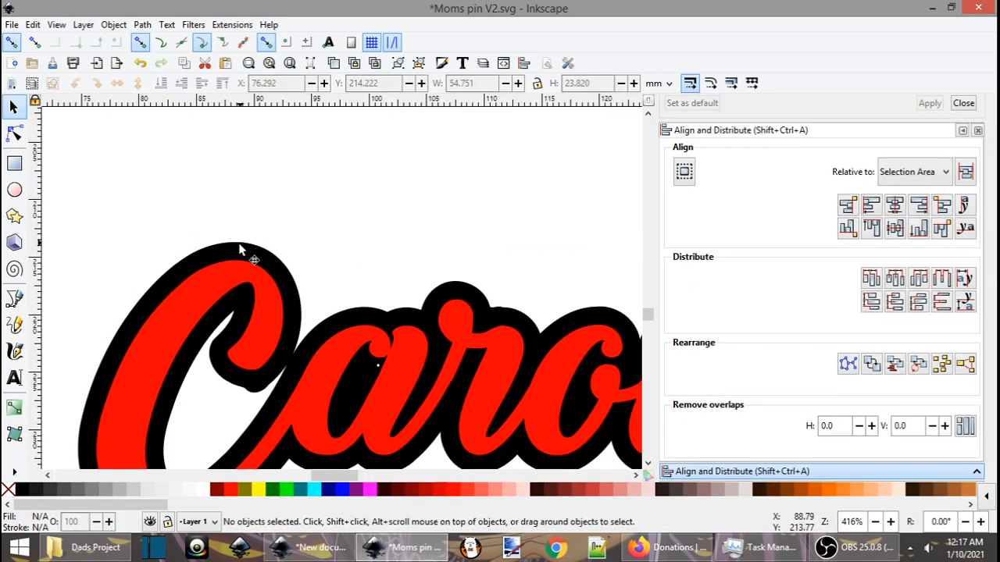
pyautogui.click(240, 249)
pyautogui.scroll(-3, 331, 216)
pyautogui.hscroll(2, 330, 217)
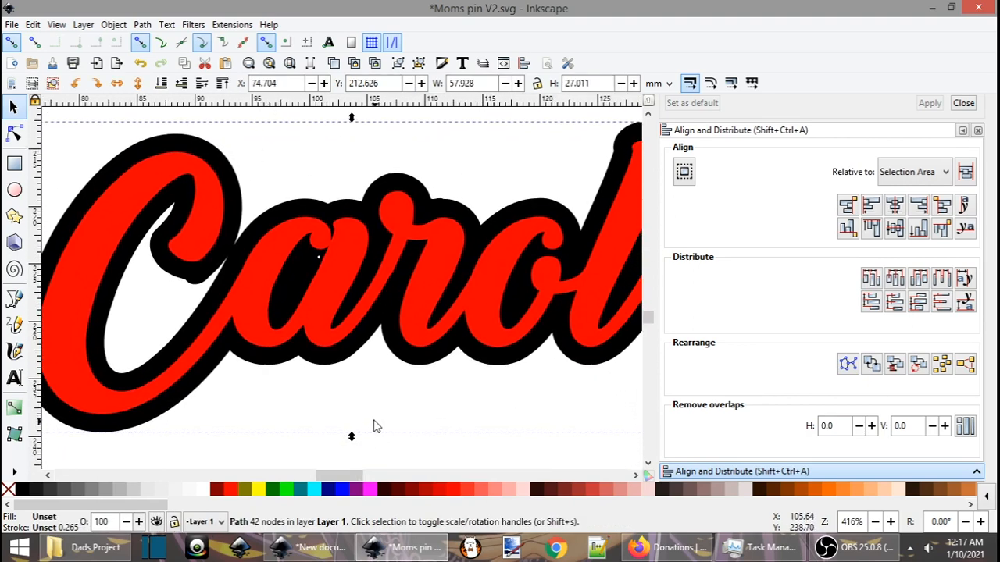
pyautogui.press('ctrl')
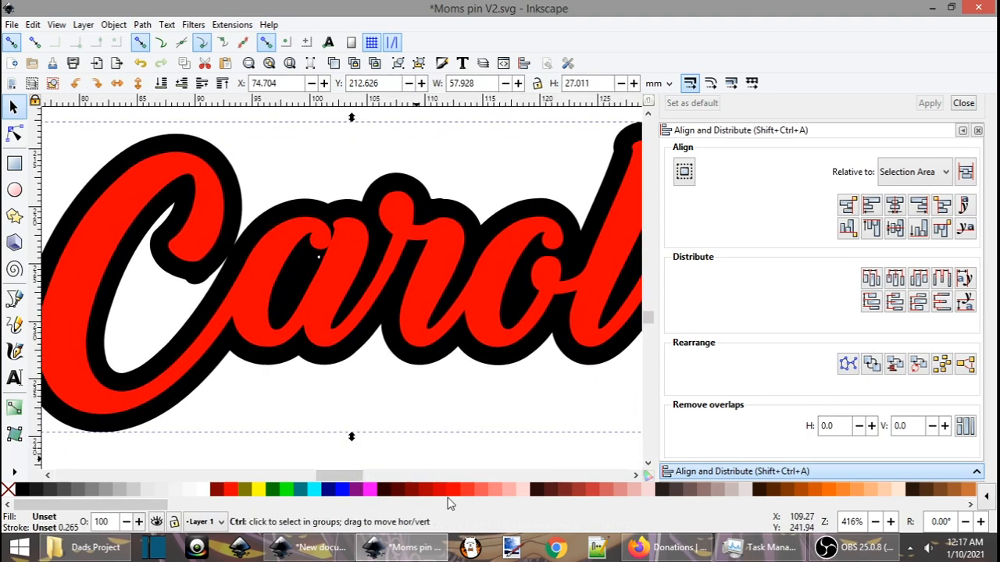
pyautogui.hotkey('ctrl', ')')
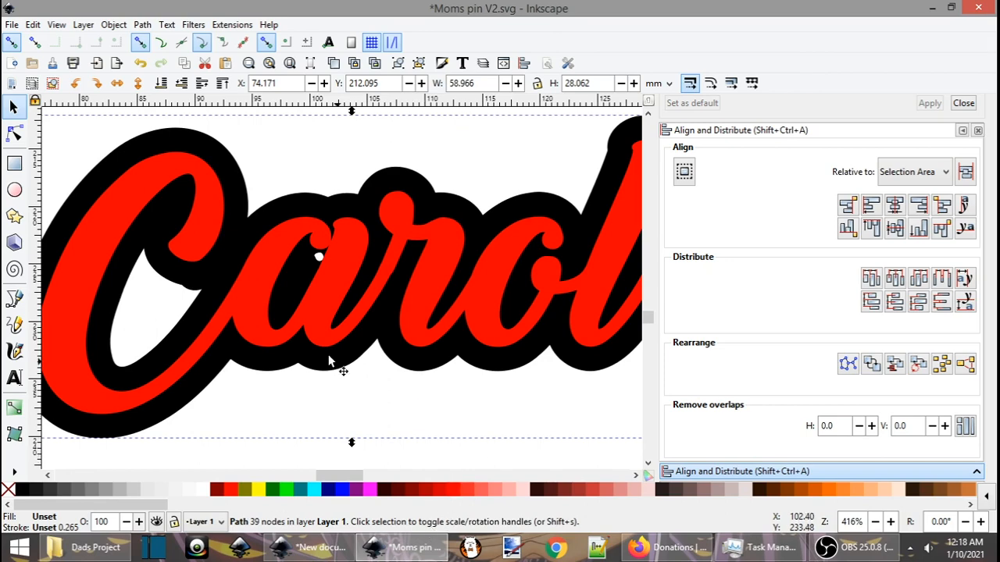
pyautogui.scroll(-2, 375, 367)
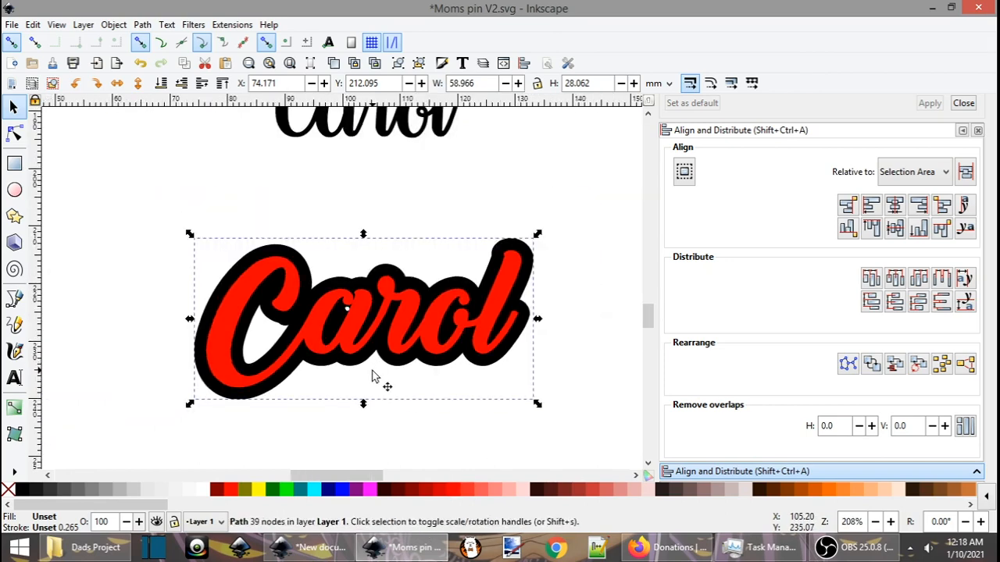
# Move the red name text up and to the left, clear of the black backing shape
pyautogui.click(312, 375)
pyautogui.click(275, 336)
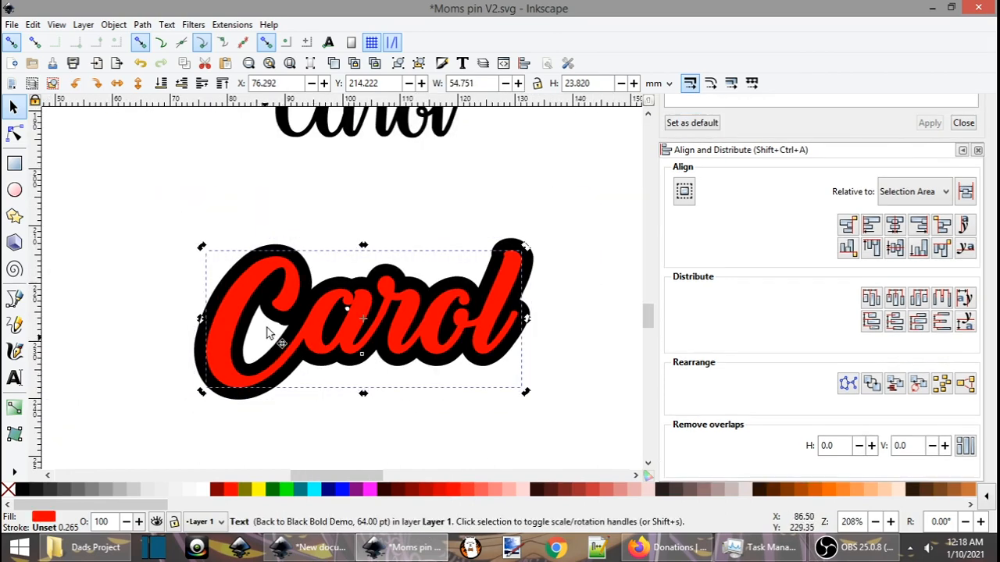
pyautogui.click(312, 328)
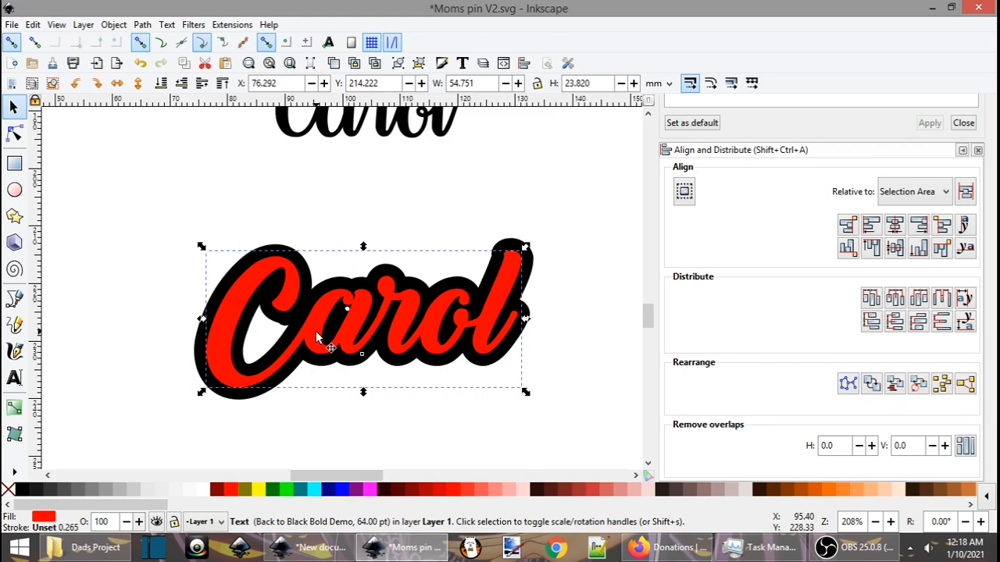
pyautogui.moveTo(315, 332); pyautogui.dragTo(141, 180)
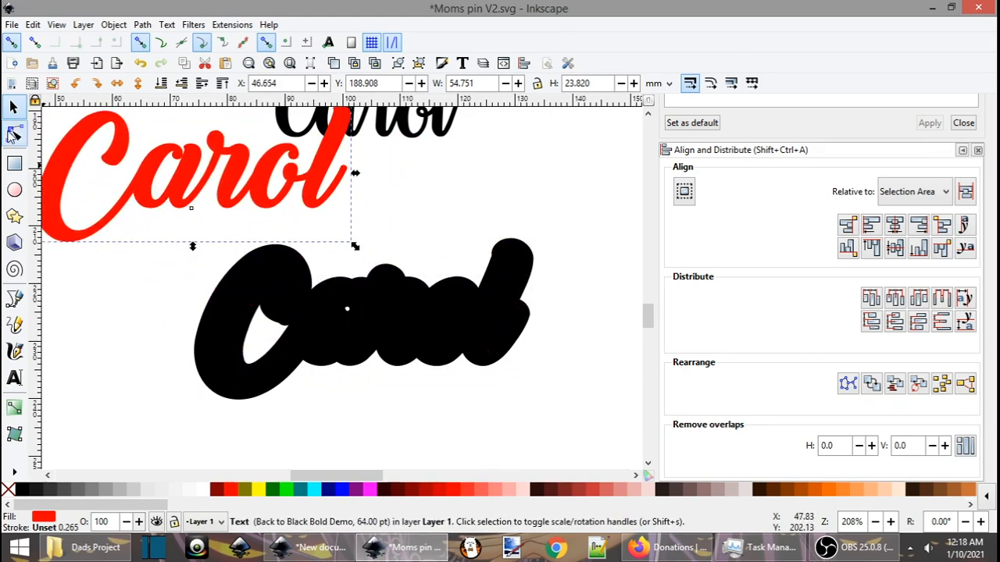
# Delete all nodes of the small hole and of the larger hole inside the C in the black backing path
pyautogui.click(306, 311)
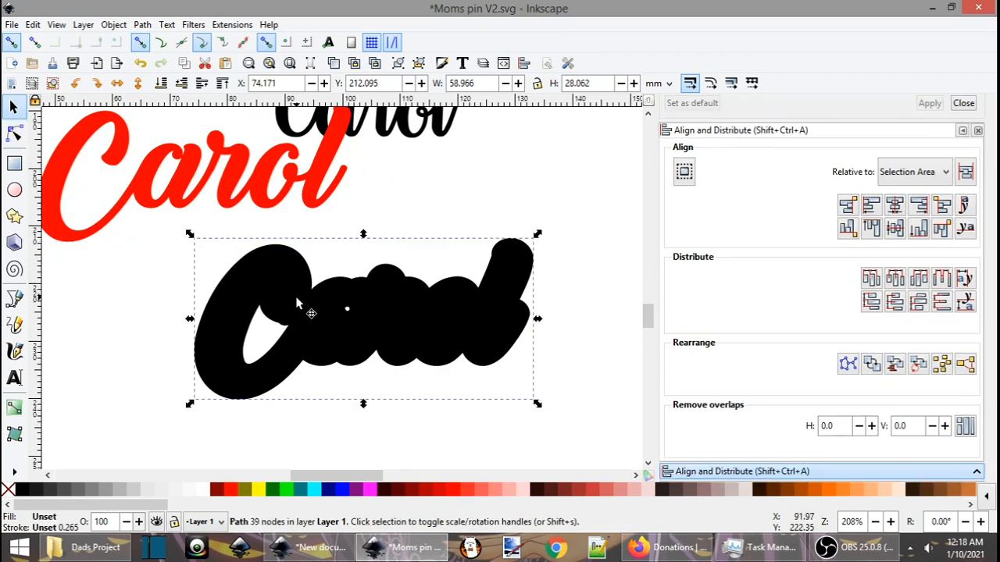
pyautogui.click(15, 134)
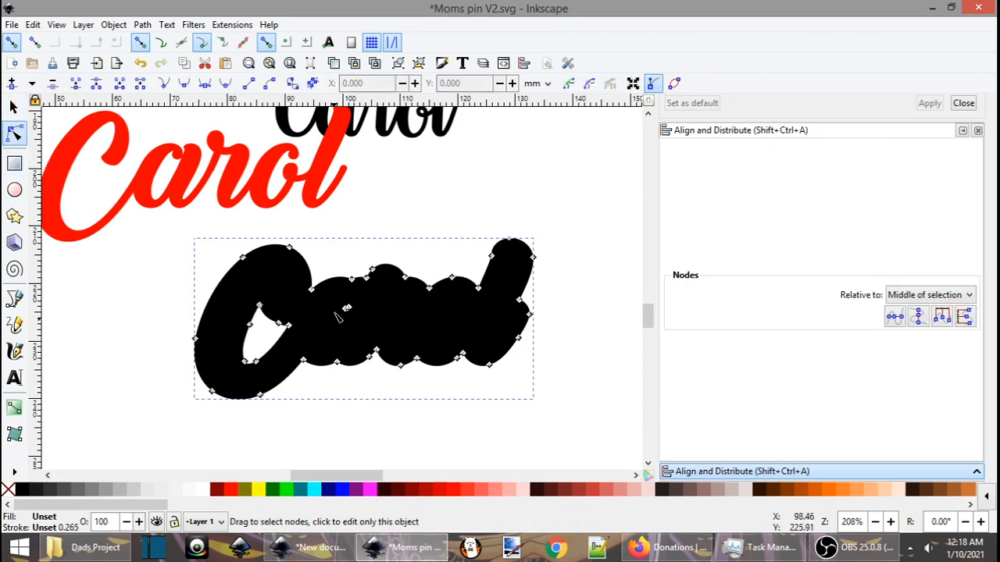
pyautogui.moveTo(334, 300); pyautogui.dragTo(363, 325)
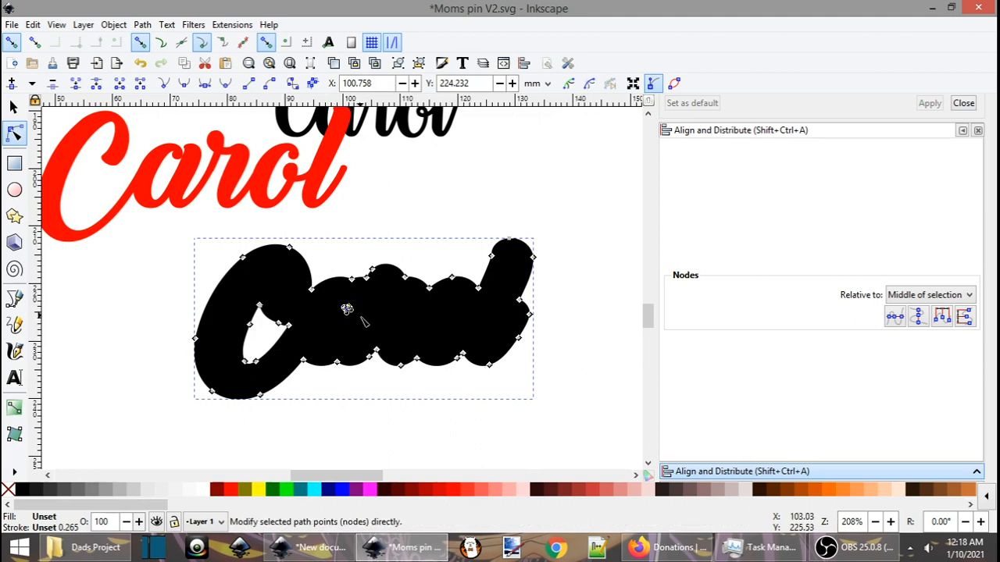
pyautogui.click(347, 309)
pyautogui.moveTo(240, 309); pyautogui.dragTo(296, 355)
pyautogui.press('Delete')
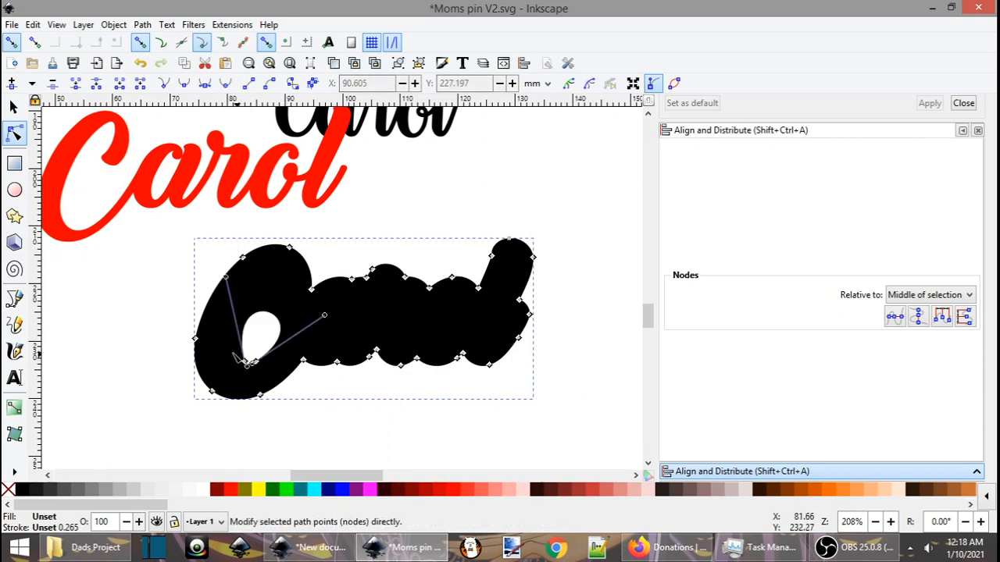
pyautogui.moveTo(223, 346); pyautogui.dragTo(269, 376)
pyautogui.press('Delete')
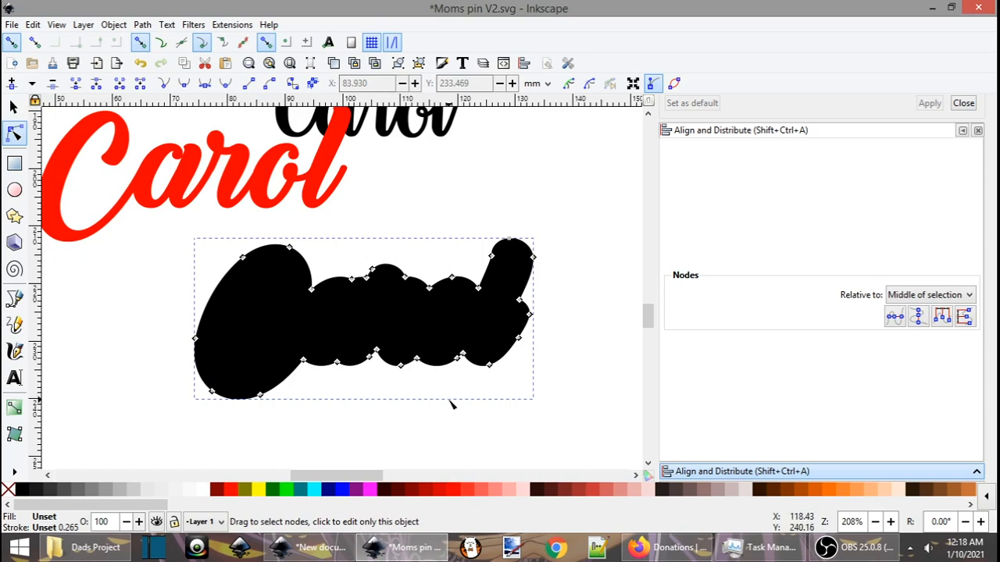
pyautogui.click(14, 107)
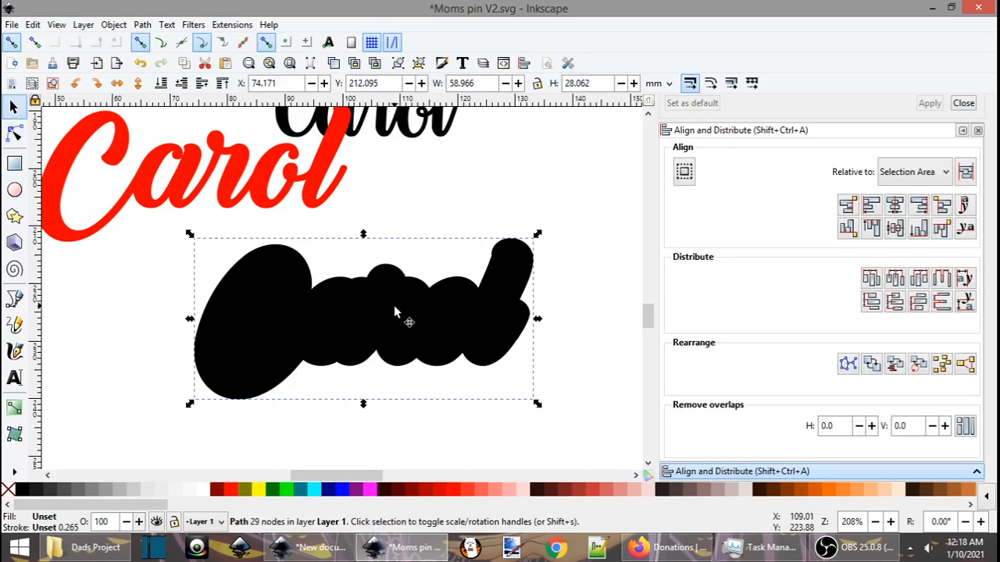
# Place the red text over the solid backing to check the coverage and move it off again
pyautogui.keyDown('ctrl'); pyautogui.scroll(-2, 396, 305); pyautogui.keyUp('ctrl')
pyautogui.moveTo(360, 238); pyautogui.dragTo(447, 326)
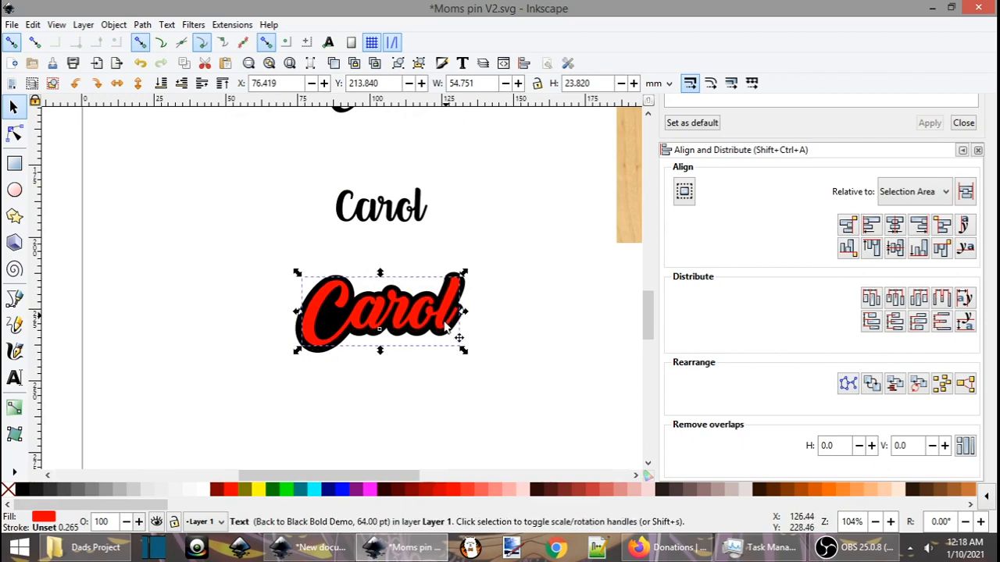
pyautogui.click(382, 396)
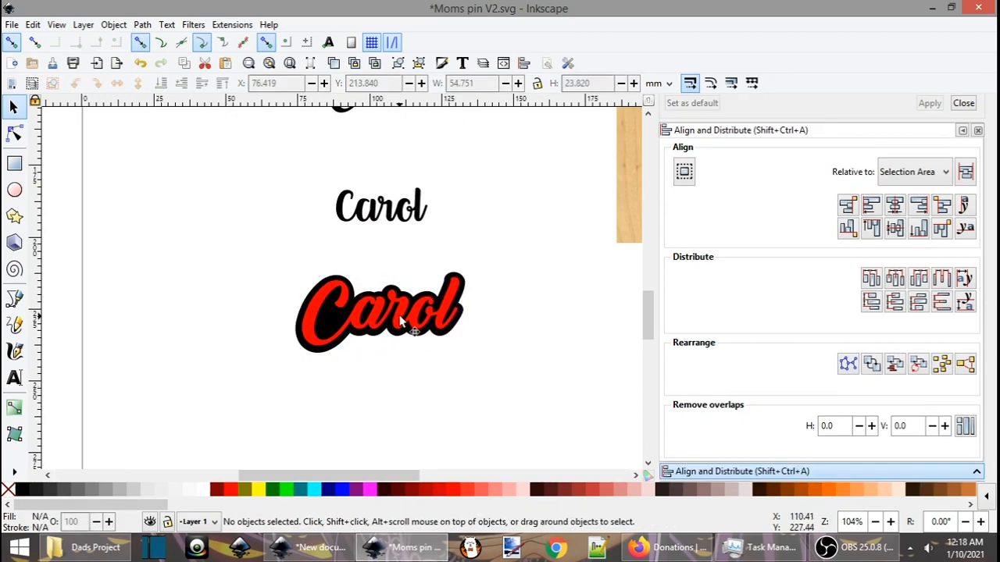
pyautogui.moveTo(400, 316); pyautogui.dragTo(232, 264)
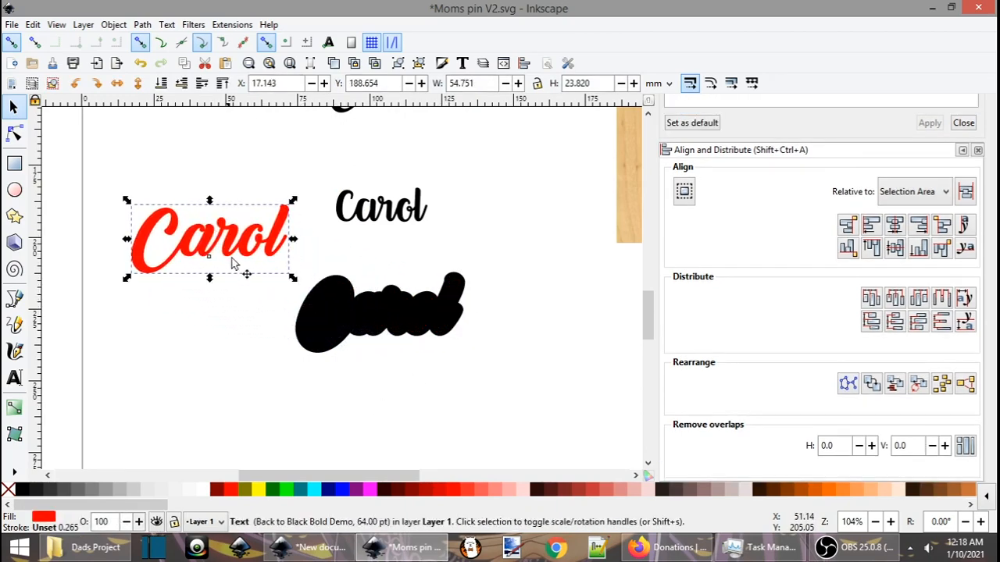
# Move the wood texture image down beside the black backing shape, overlapping the page's right edge
pyautogui.click(365, 311)
pyautogui.hscroll(4, 451, 326)
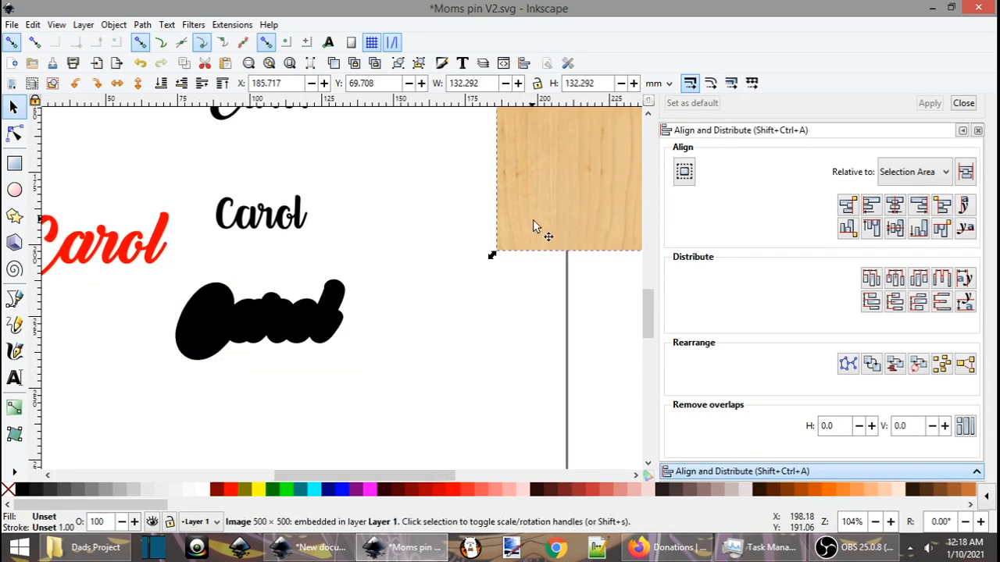
pyautogui.moveTo(533, 220); pyautogui.dragTo(394, 431)
pyautogui.scroll(-3, 464, 339)
pyautogui.moveTo(505, 310); pyautogui.dragTo(529, 346)
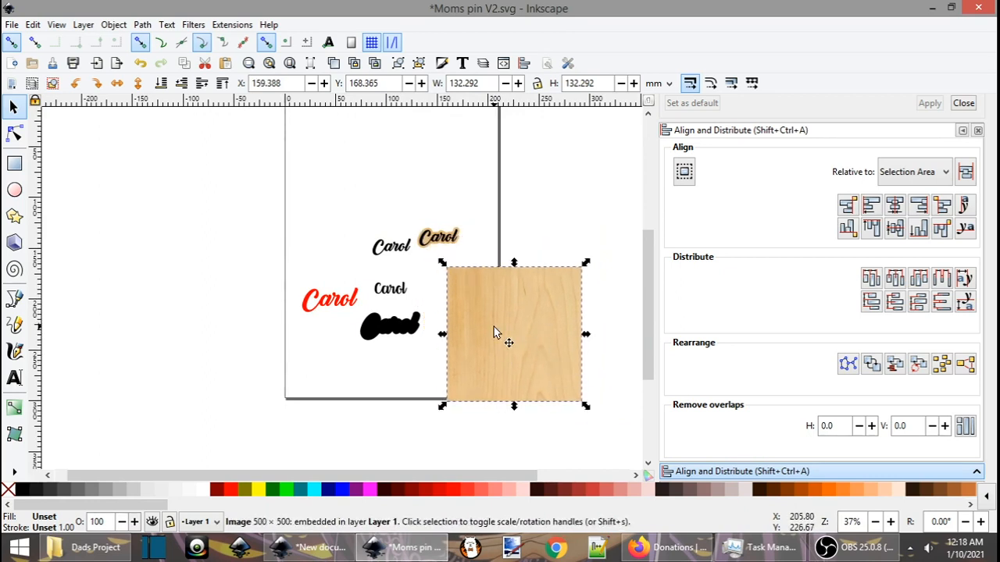
# Place the black backing shape over the upper-left area of the wood texture image
pyautogui.click(389, 375)
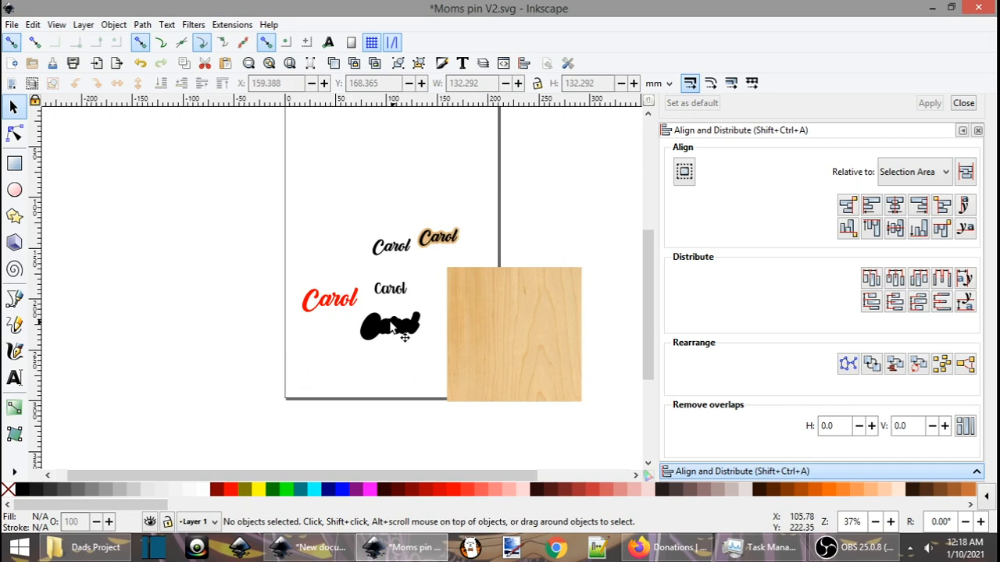
pyautogui.click(393, 326)
pyautogui.moveTo(393, 326); pyautogui.dragTo(486, 299)
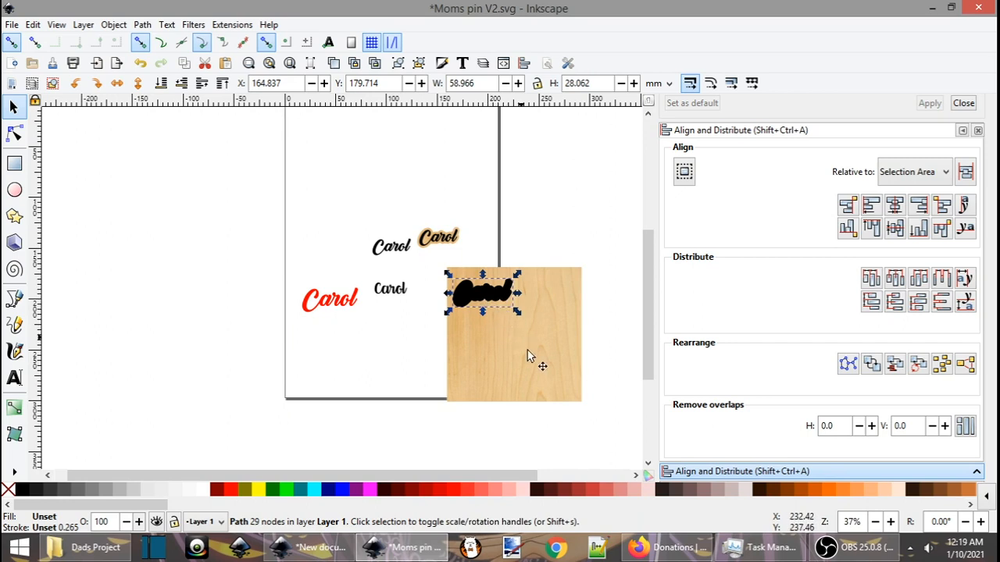
# Clip the wood image to the black backing shape and move the clipped piece onto the page below the names
pyautogui.press('ctrl')
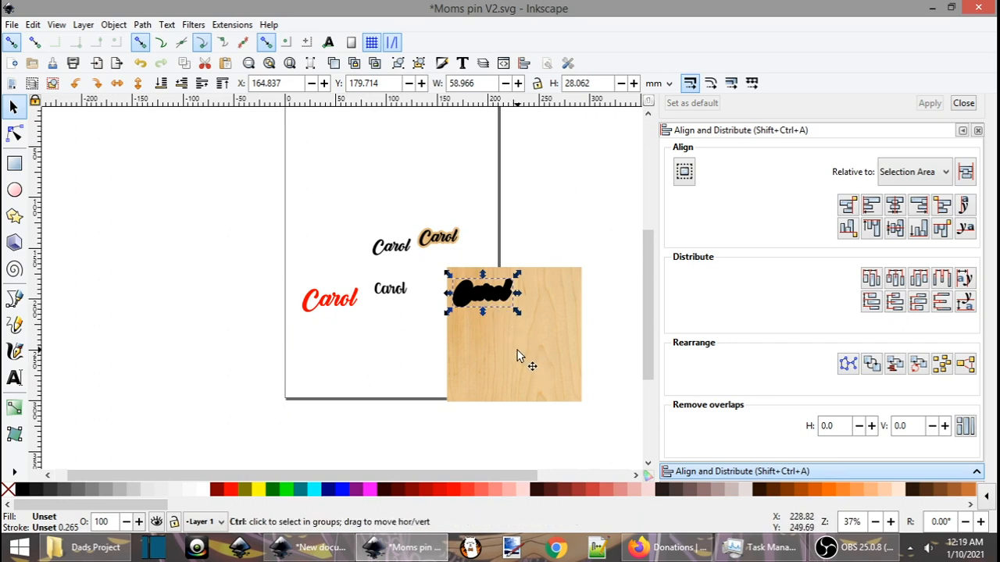
pyautogui.keyDown('ctrl'); pyautogui.click(516, 356); pyautogui.keyUp('ctrl')
pyautogui.press('shift')
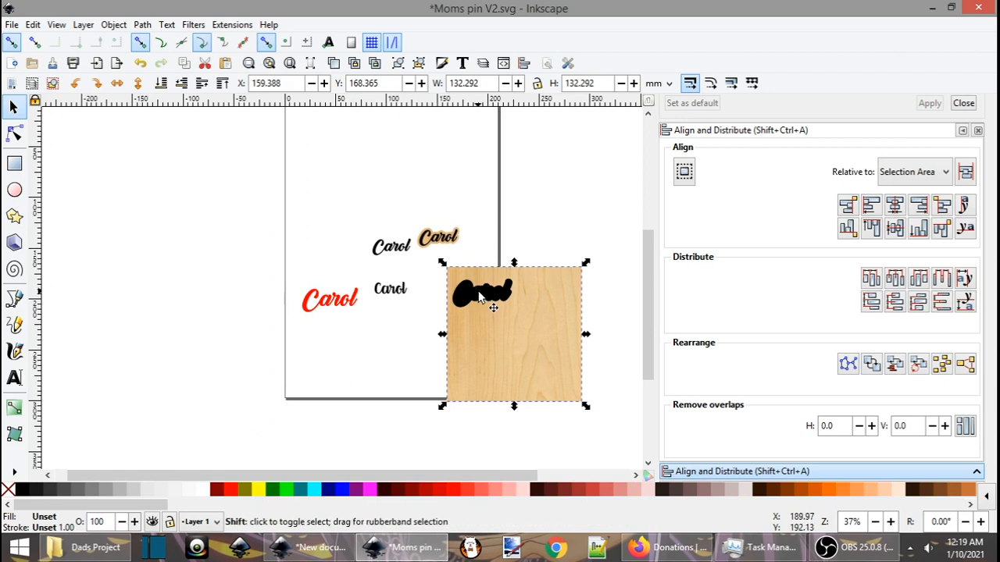
pyautogui.click(484, 295)
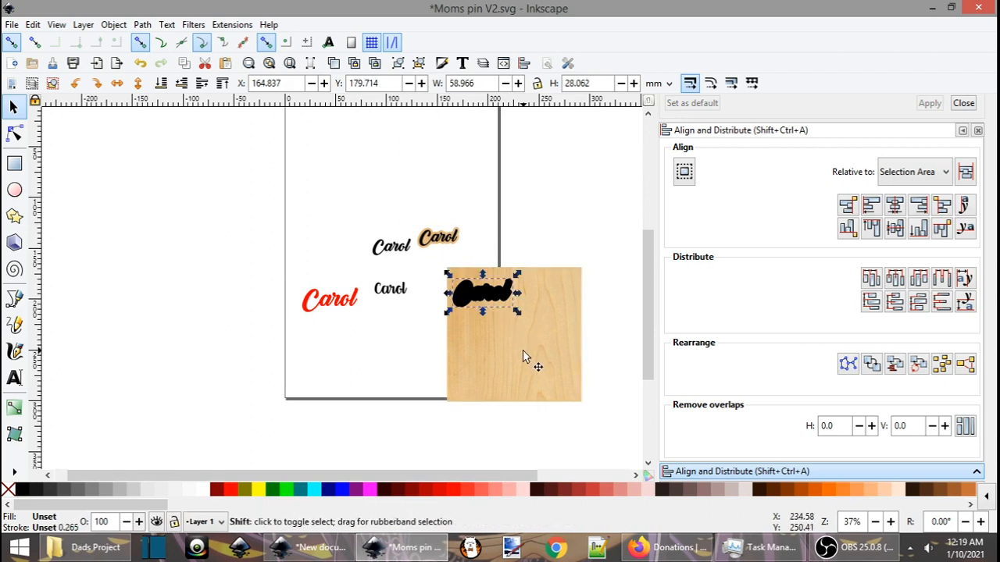
pyautogui.keyDown('shift'); pyautogui.click(523, 355); pyautogui.keyUp('shift')
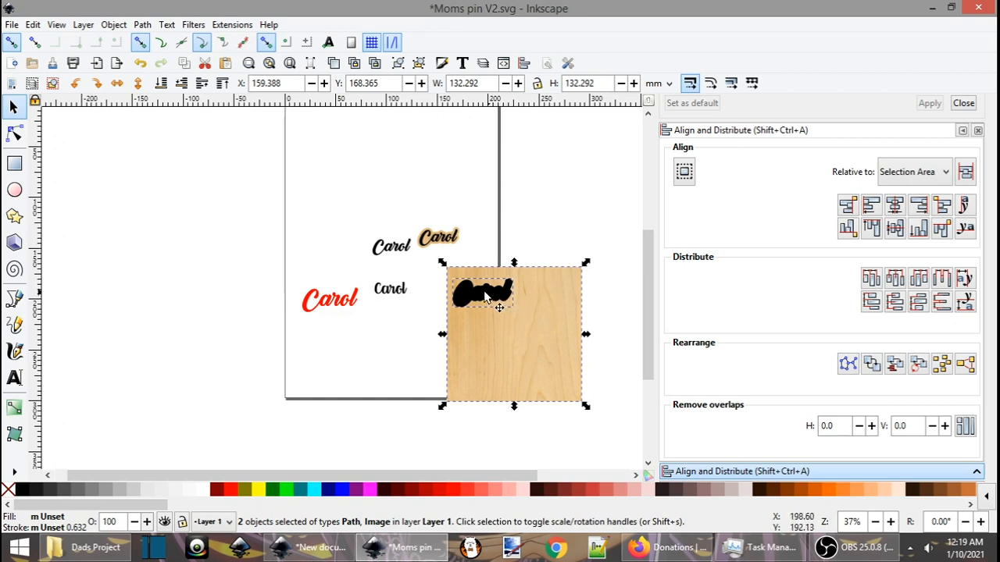
pyautogui.click(192, 26)
pyautogui.moveTo(168, 27)
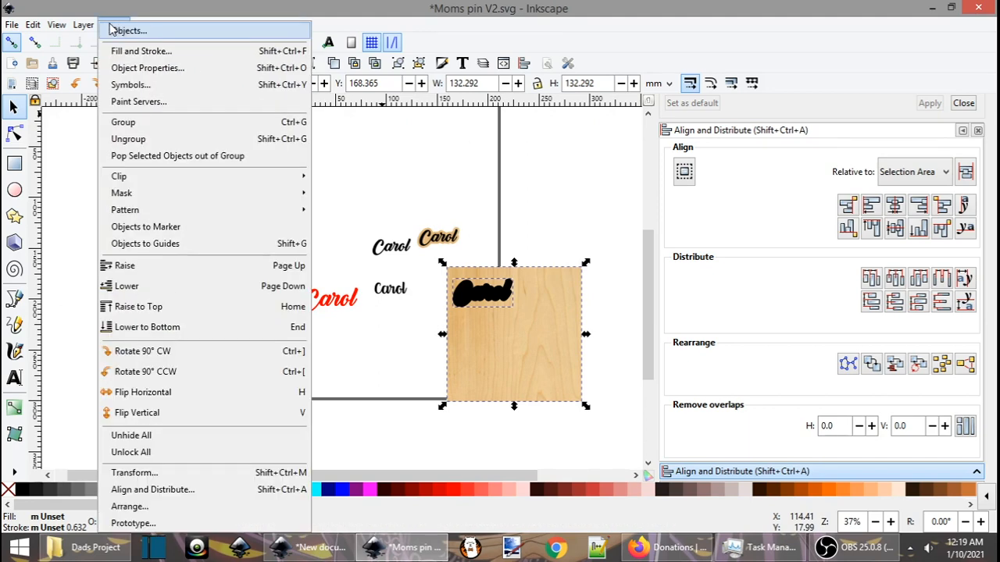
pyautogui.moveTo(159, 185)
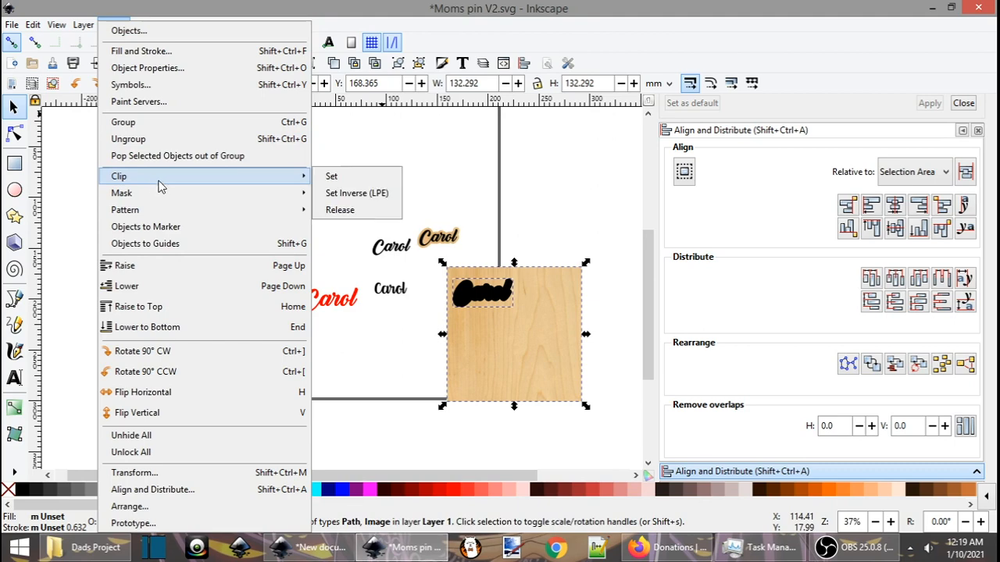
pyautogui.click(350, 181)
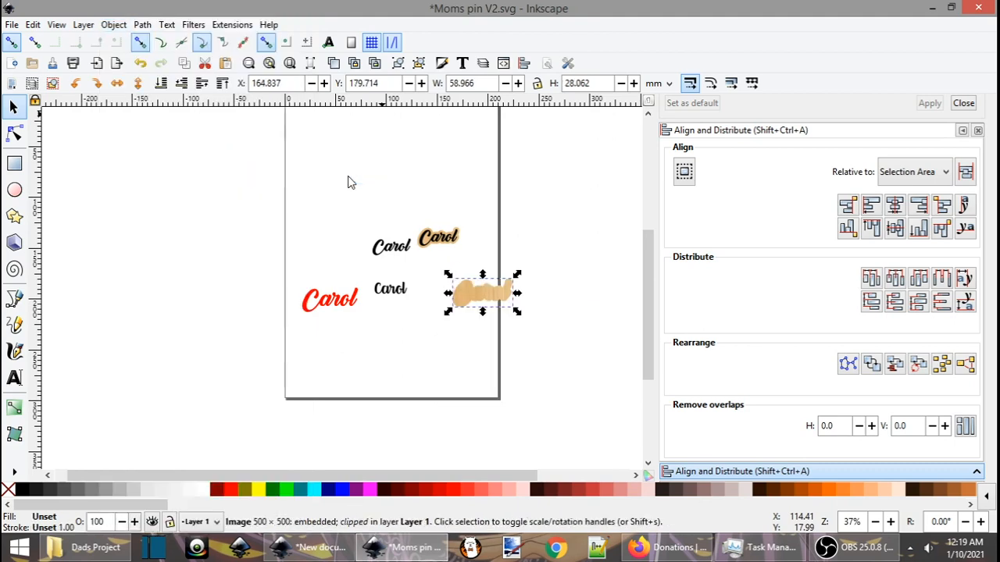
pyautogui.moveTo(478, 304); pyautogui.dragTo(423, 348)
# Change the red name text's fill to black
pyautogui.click(343, 304)
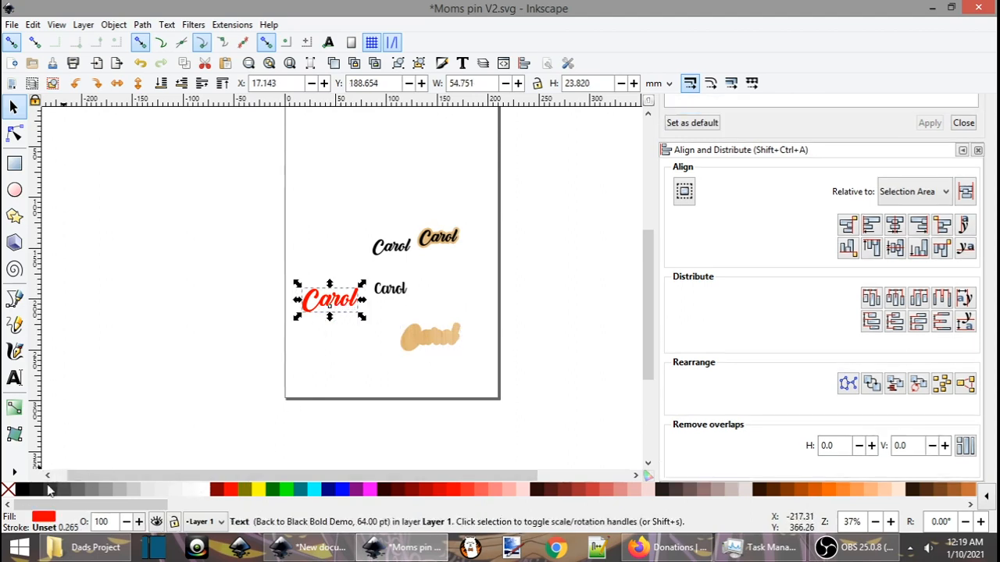
pyautogui.rightClick(20, 491)
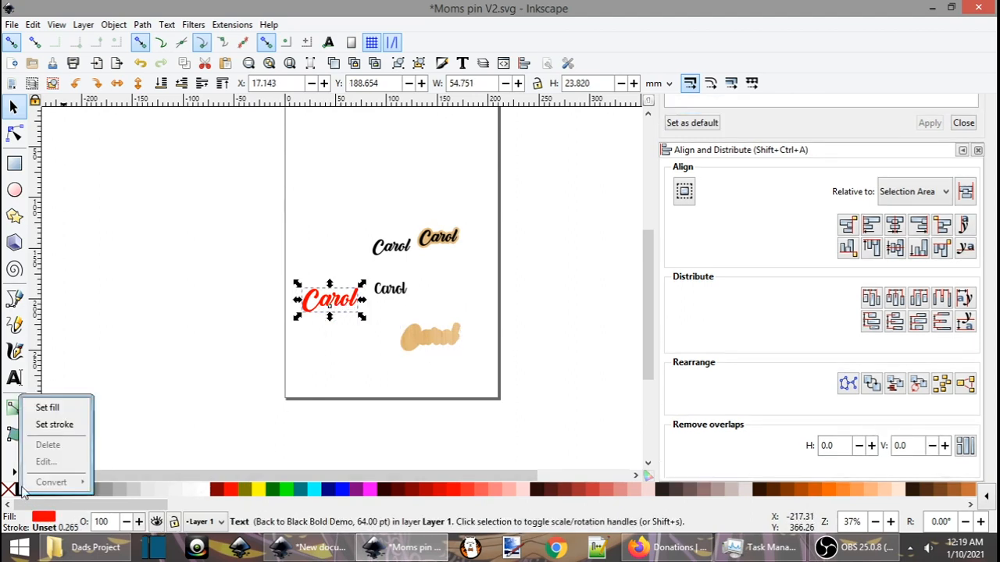
pyautogui.click(47, 408)
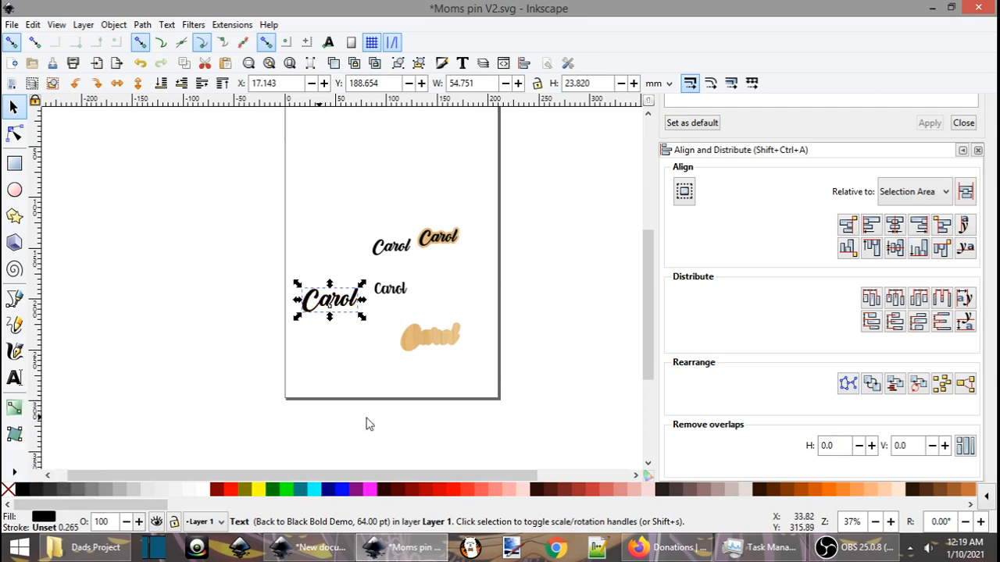
# Move the black name text near the wood backing and center both objects on the vertical and horizontal axes
pyautogui.moveTo(342, 305); pyautogui.dragTo(472, 309)
pyautogui.keyDown('shift'); pyautogui.click(438, 343); pyautogui.keyUp('shift')
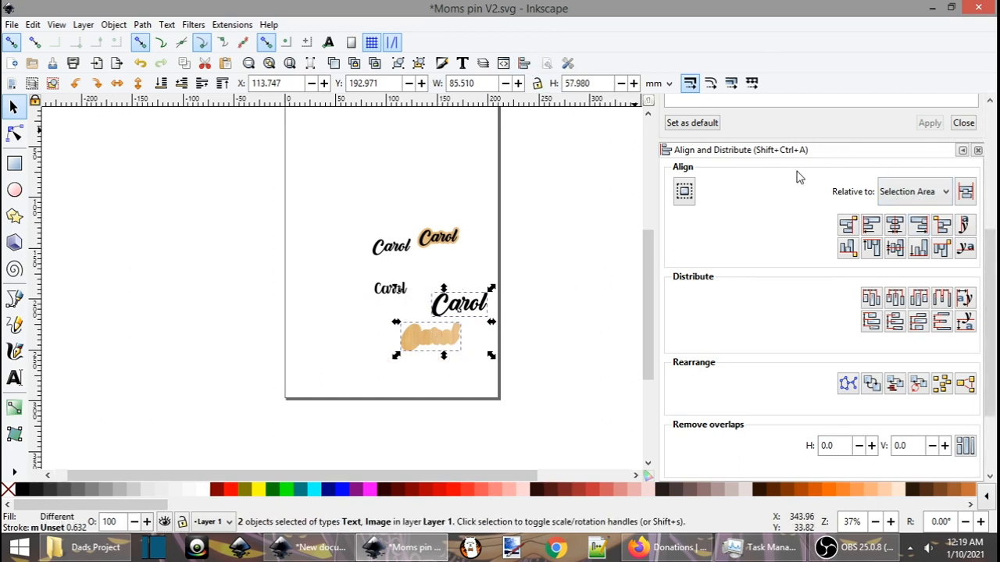
pyautogui.click(896, 226)
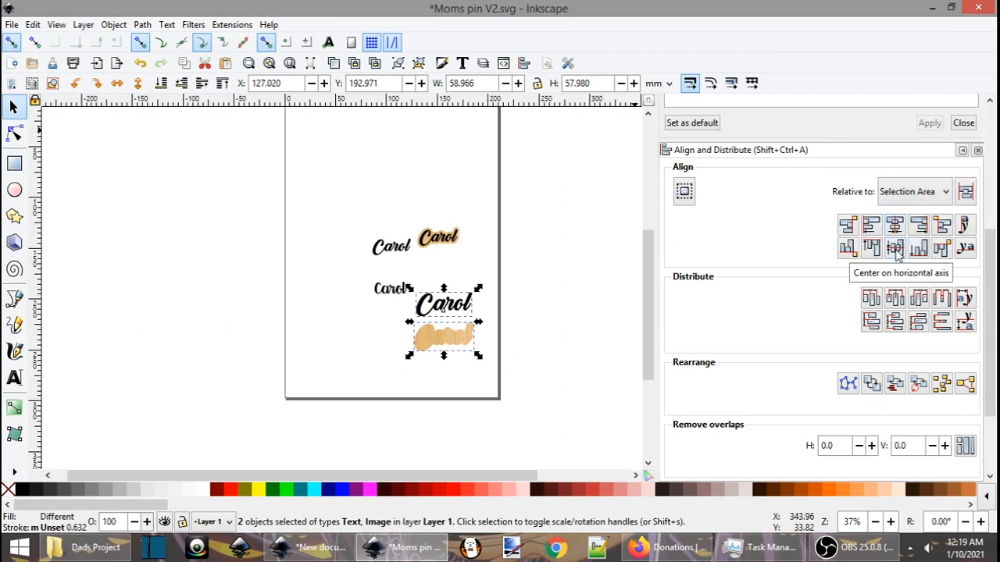
pyautogui.click(897, 250)
pyautogui.click(464, 385)
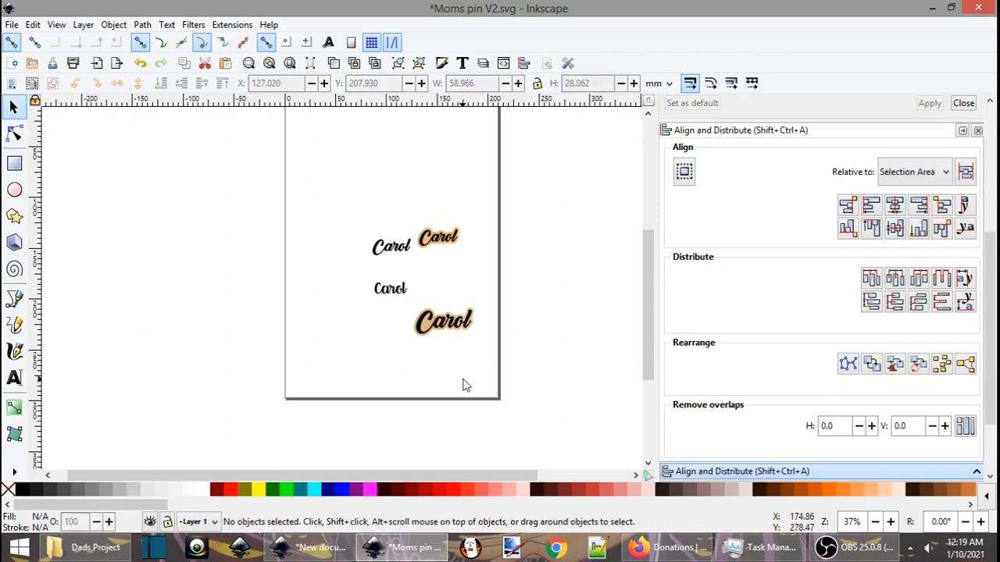
# Examine the black lettering centered on the wood-textured backing up close and compare it with the other name designs
pyautogui.scroll(4, 445, 361)
pyautogui.moveTo(467, 298); pyautogui.dragTo(328, 363)
pyautogui.click(336, 290)
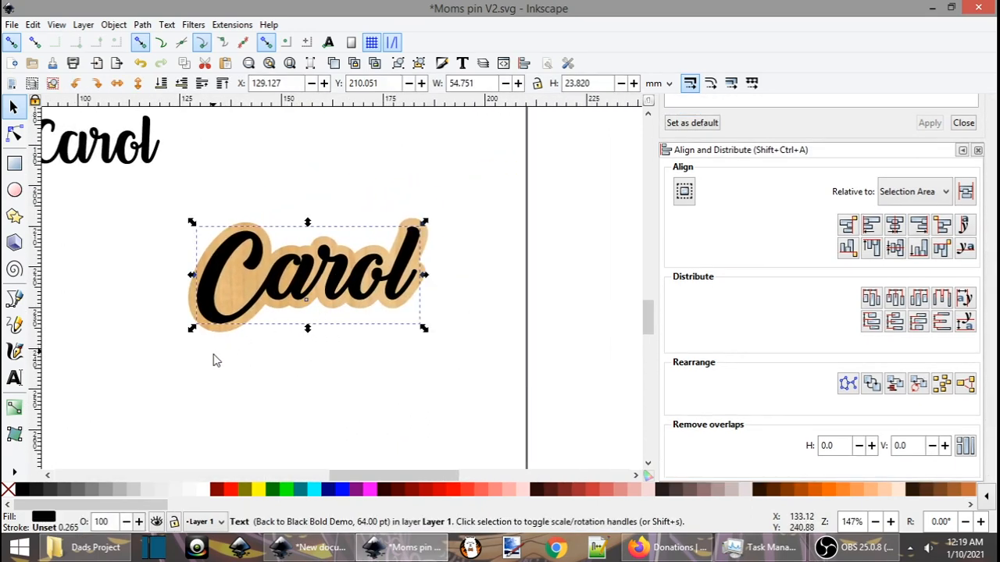
pyautogui.scroll(-2, 263, 368)
pyautogui.click(214, 297)
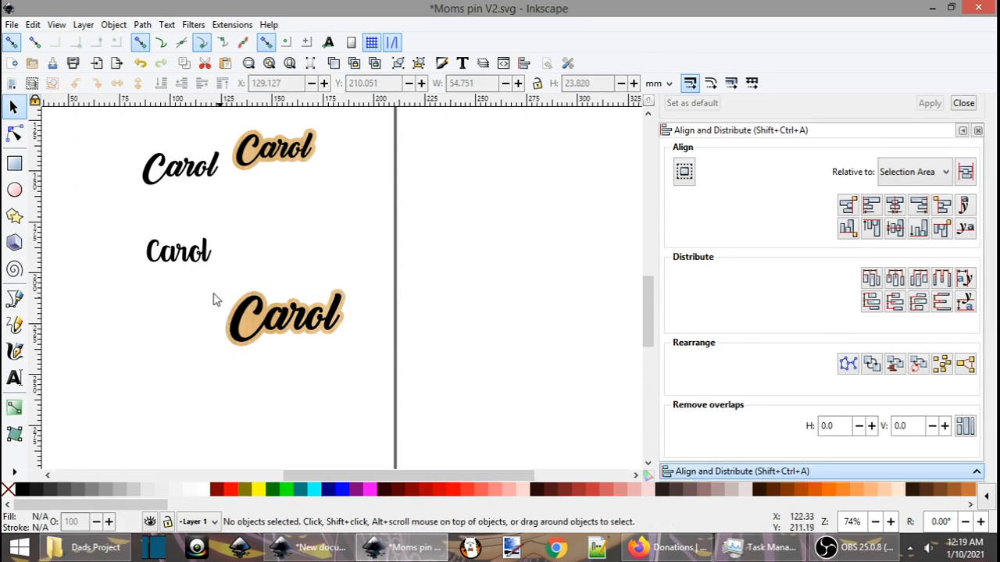
pyautogui.moveTo(206, 283); pyautogui.dragTo(361, 357)
pyautogui.click(315, 396)
pyautogui.moveTo(282, 360); pyautogui.dragTo(339, 359)
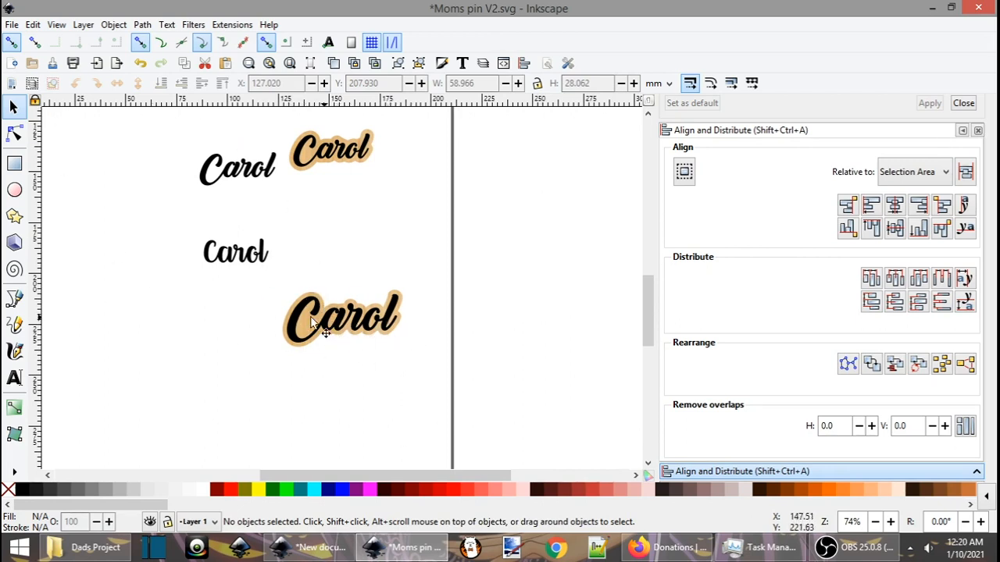
# Switch the canvas display mode to Outline to view the contours of the clipped images and backing shapes
pyautogui.click(54, 25)
pyautogui.moveTo(34, 26)
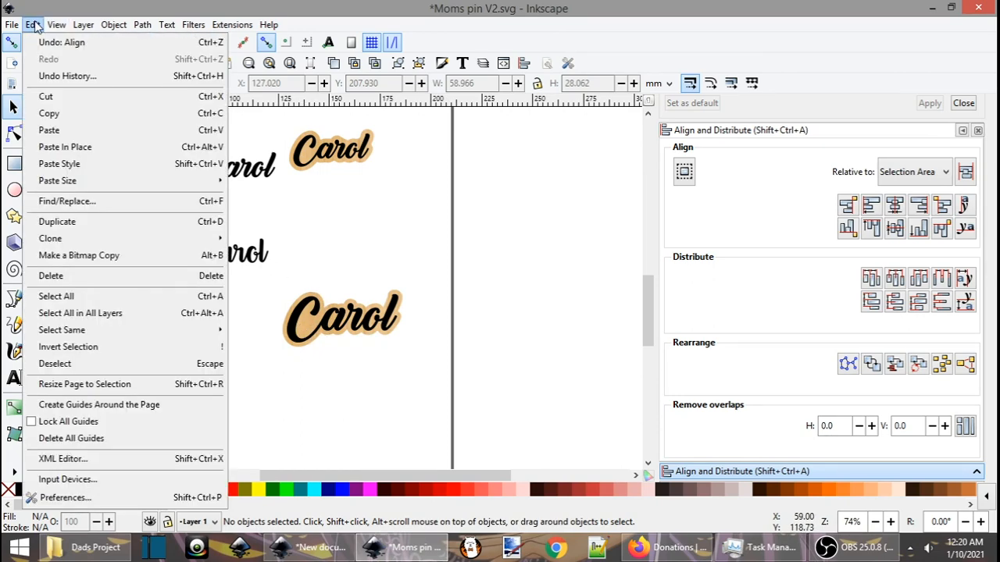
pyautogui.moveTo(80, 60)
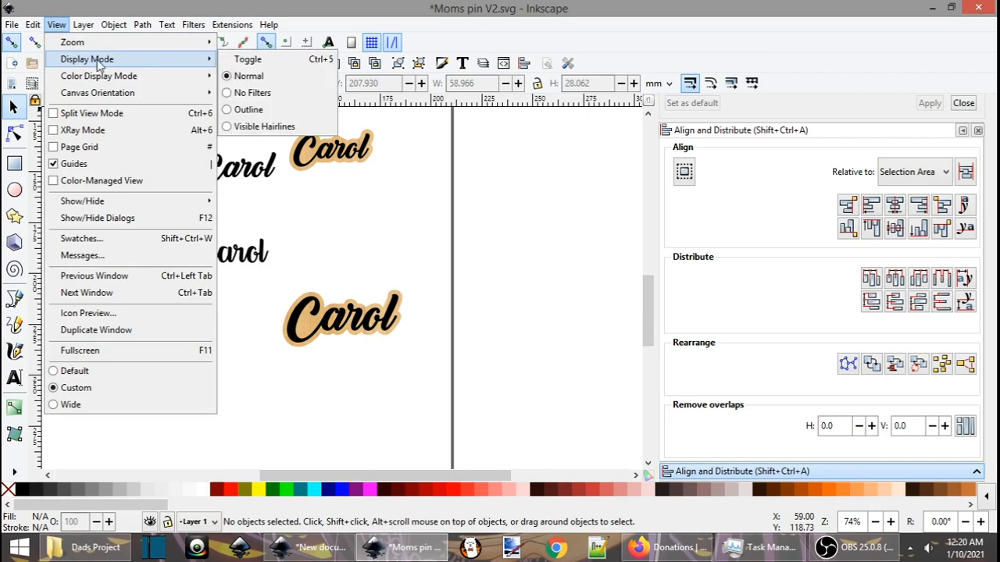
pyautogui.click(255, 109)
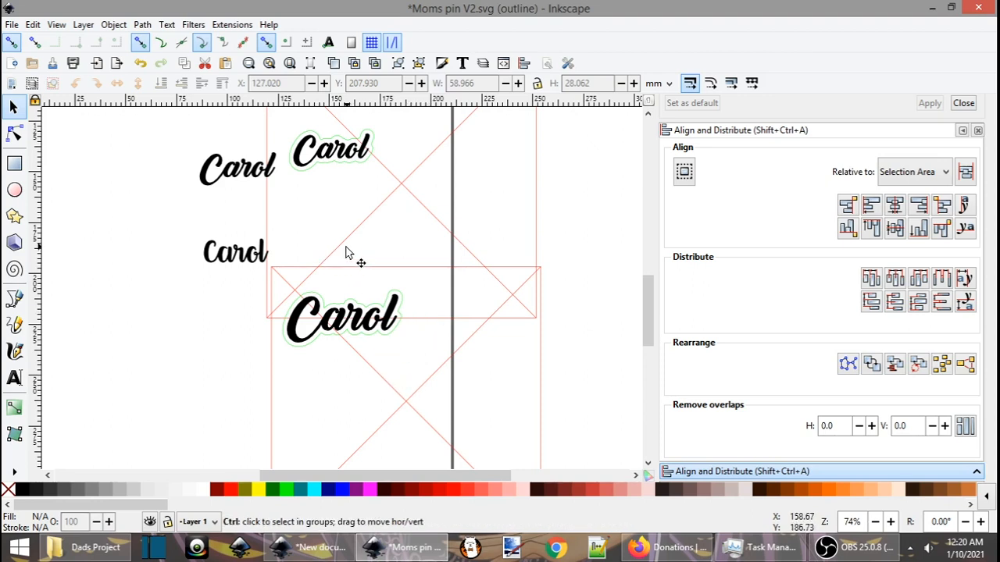
# Undo the last alignment of the large name text and wood backing, and return the canvas display mode to Normal
pyautogui.hotkey('ctrl', 'z')
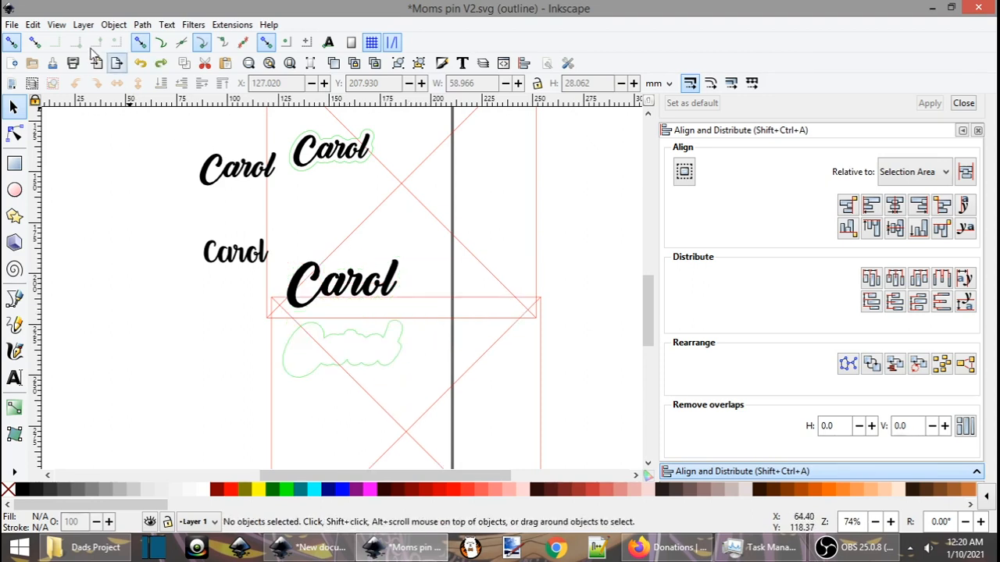
pyautogui.click(55, 26)
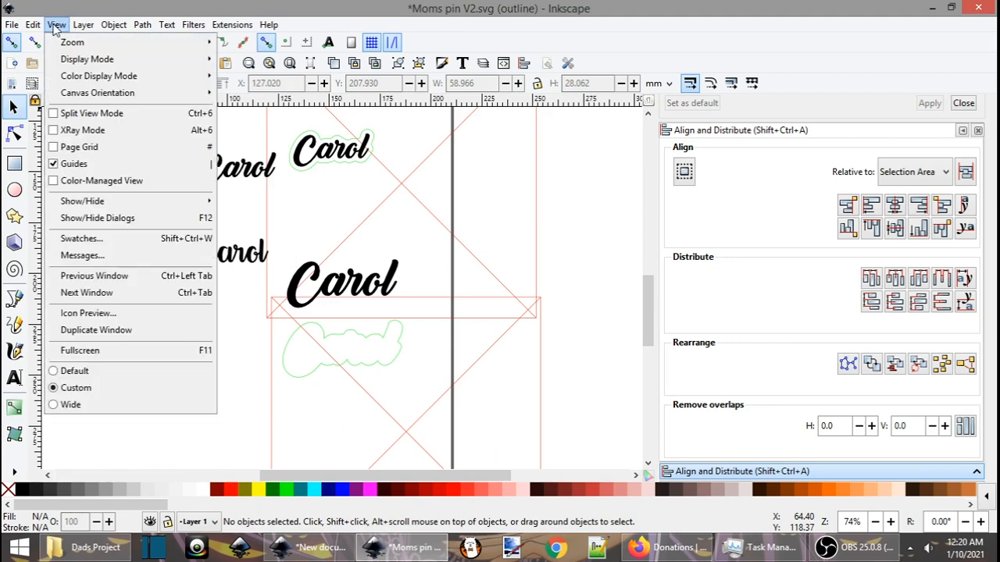
pyautogui.moveTo(74, 60)
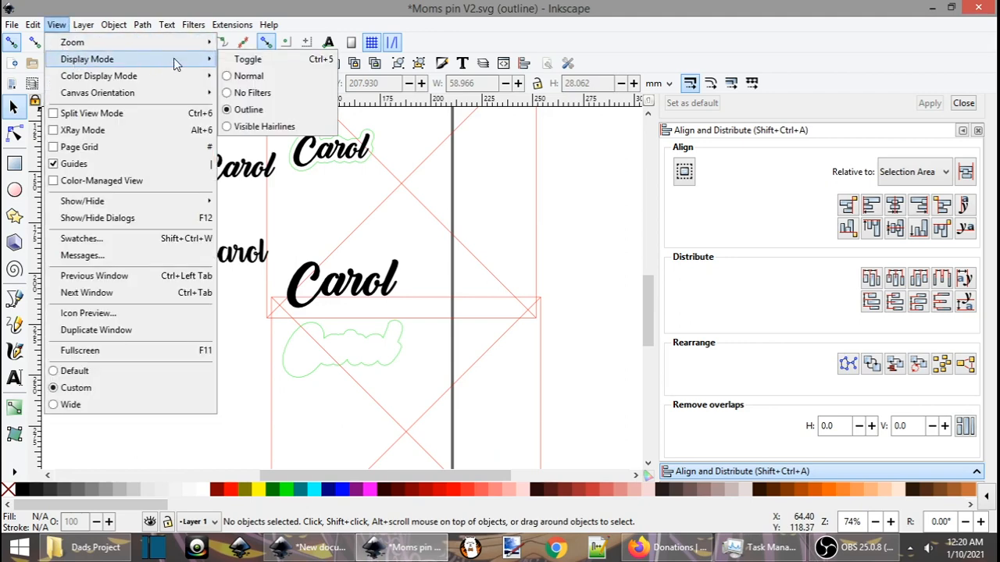
pyautogui.click(253, 77)
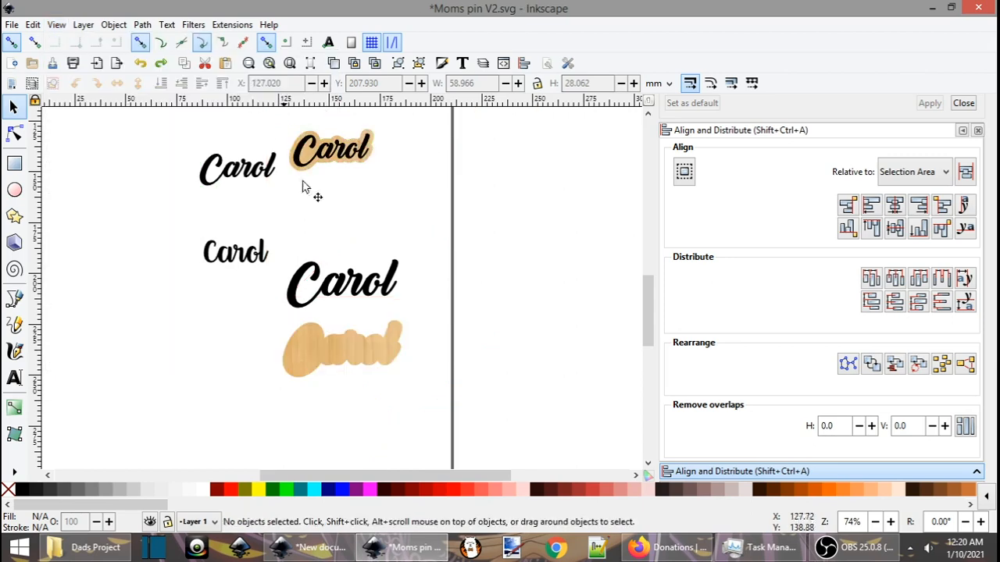
# Release the clip on the wood-textured backing below the large name text
pyautogui.click(363, 364)
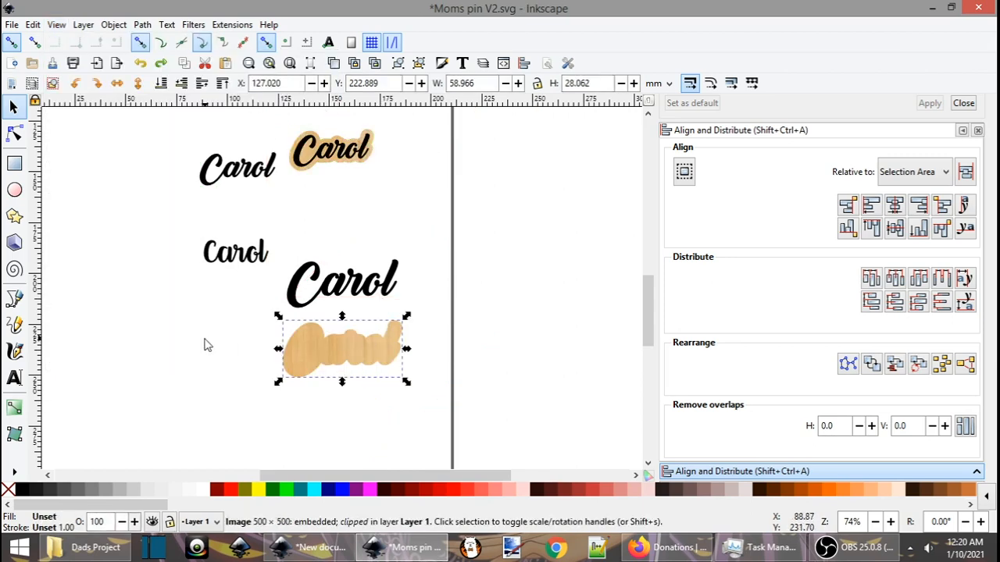
pyautogui.scroll(-2, 207, 345)
pyautogui.rightClick(325, 305)
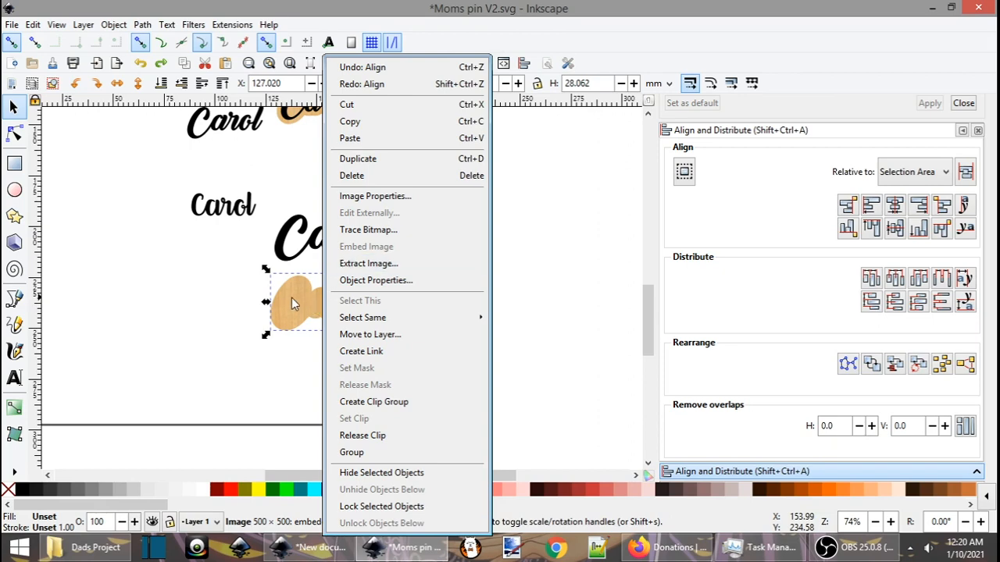
pyautogui.click(291, 298)
pyautogui.rightClick(296, 303)
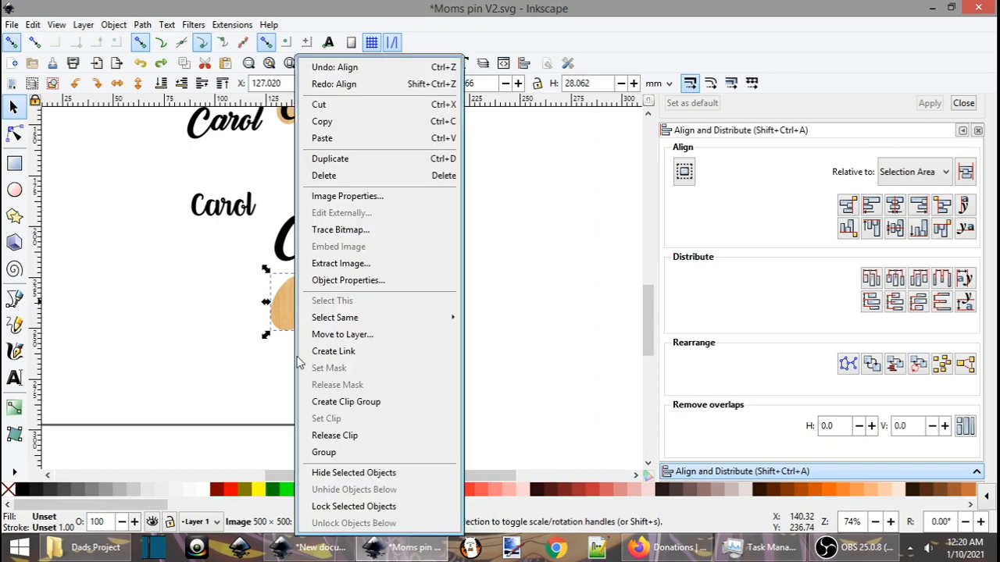
pyautogui.click(336, 435)
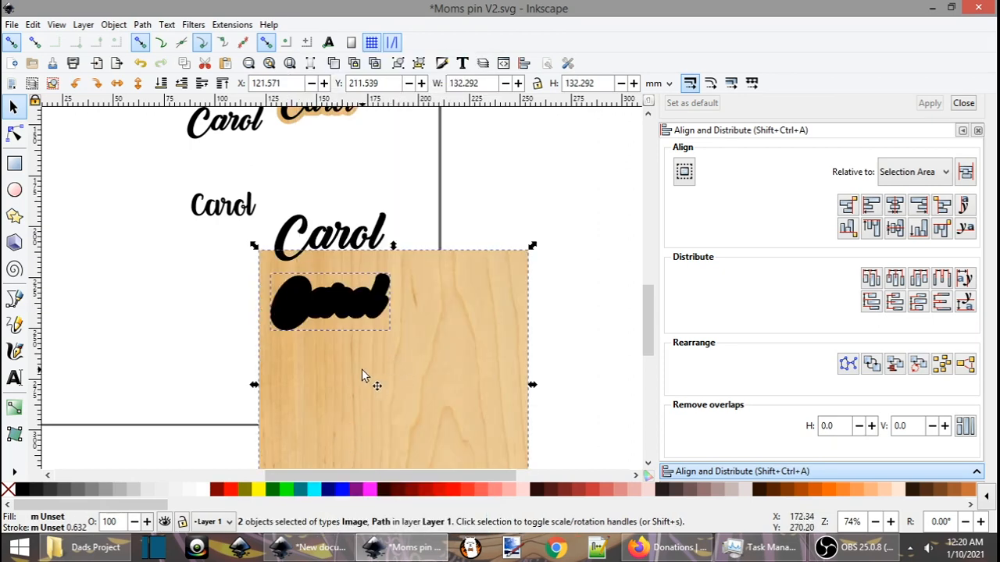
# Move the wood image off the page and place the black backing shape on the page just below the large name text
pyautogui.moveTo(362, 372); pyautogui.dragTo(568, 358)
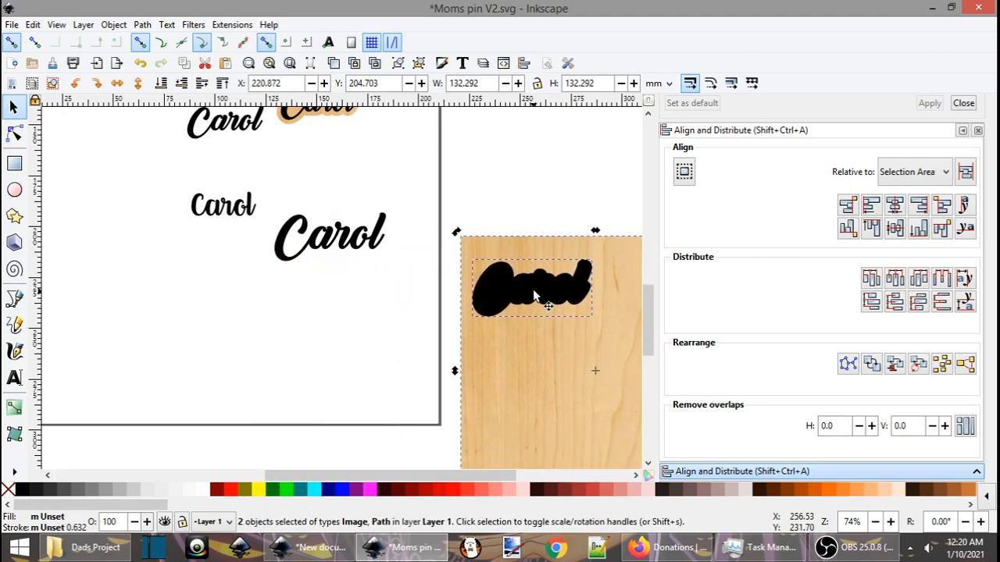
pyautogui.click(406, 305)
pyautogui.moveTo(506, 311); pyautogui.dragTo(305, 328)
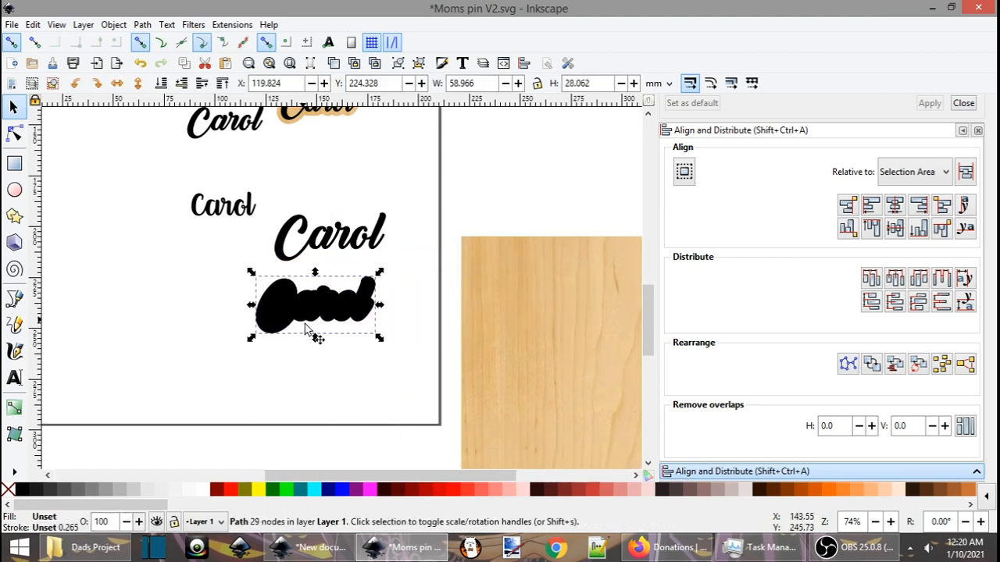
pyautogui.click(314, 245)
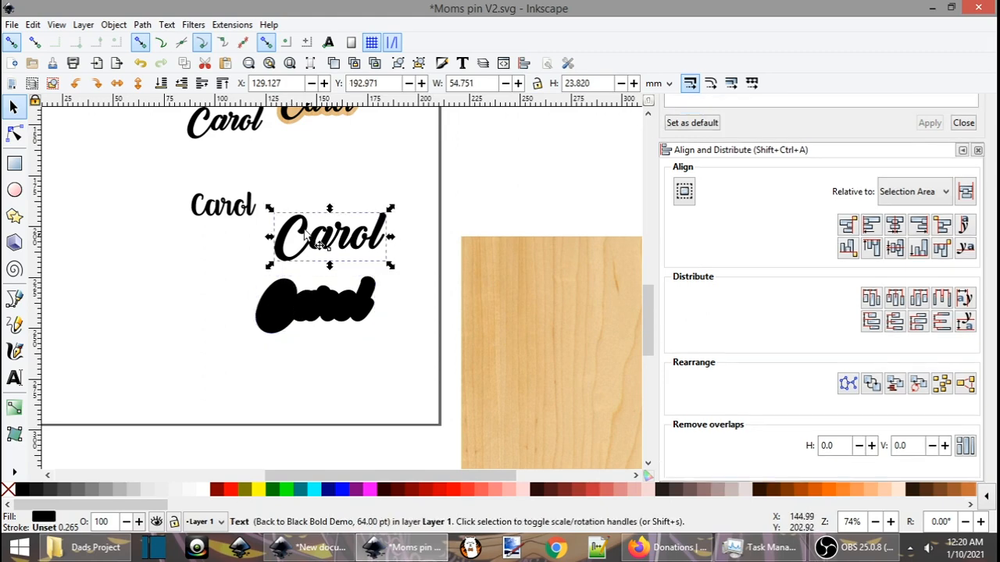
pyautogui.click(285, 301)
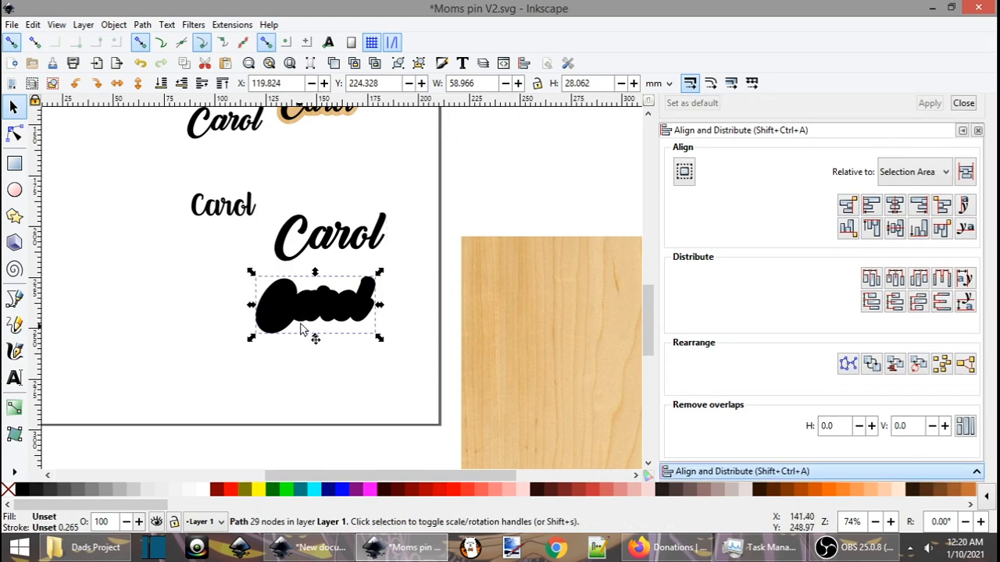
pyautogui.click(313, 249)
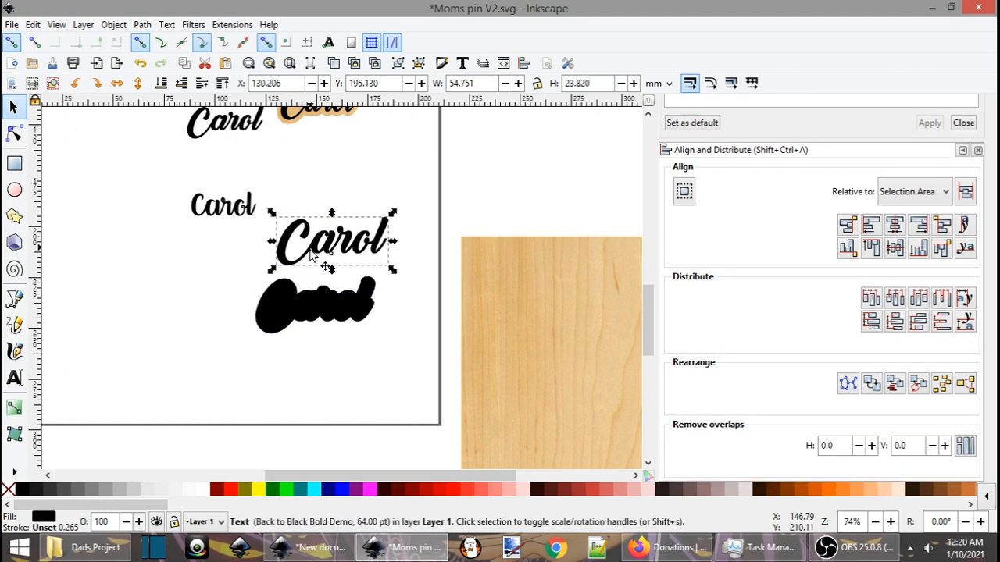
pyautogui.click(289, 312)
# Set the canvas display mode to Outline and inspect the contours of the backing shape and both wood images
pyautogui.click(56, 25)
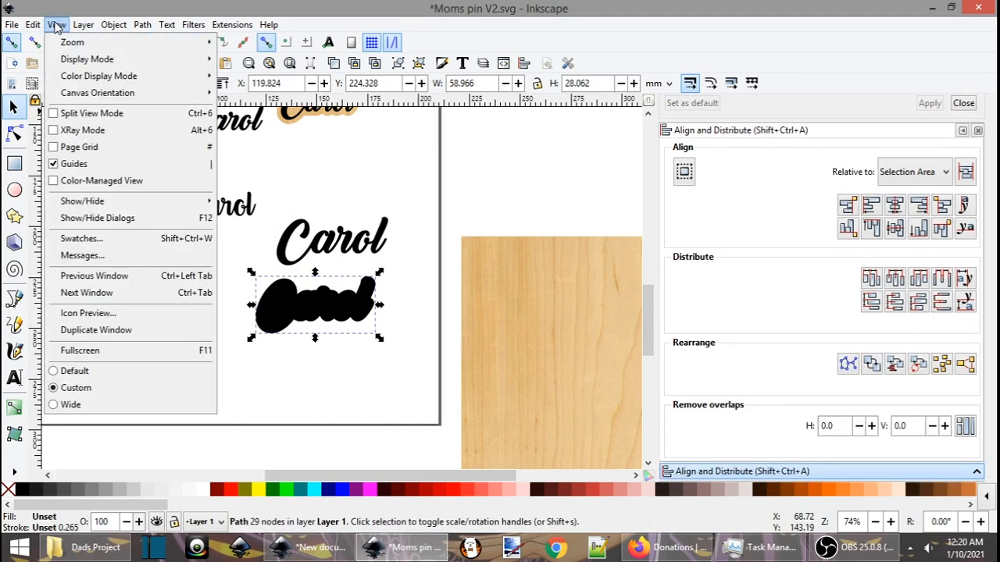
pyautogui.moveTo(127, 63)
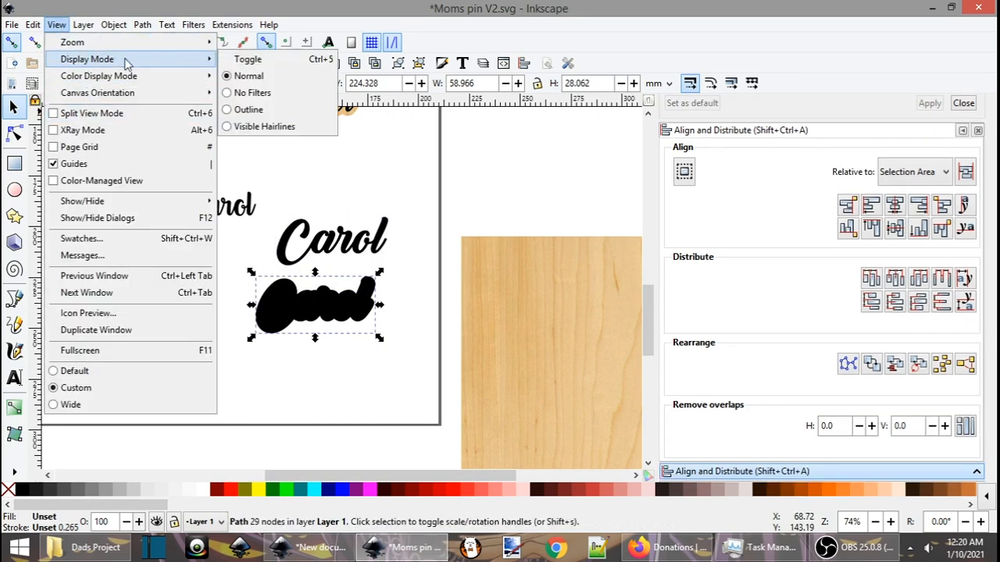
pyautogui.click(247, 110)
pyautogui.click(213, 340)
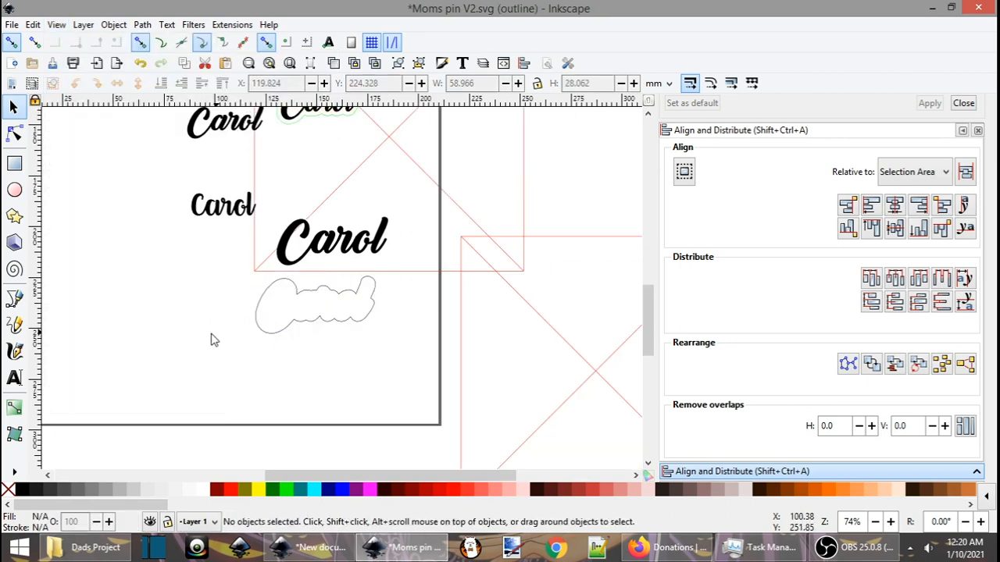
pyautogui.keyDown('ctrl'); pyautogui.scroll(-2, 451, 352); pyautogui.keyUp('ctrl')
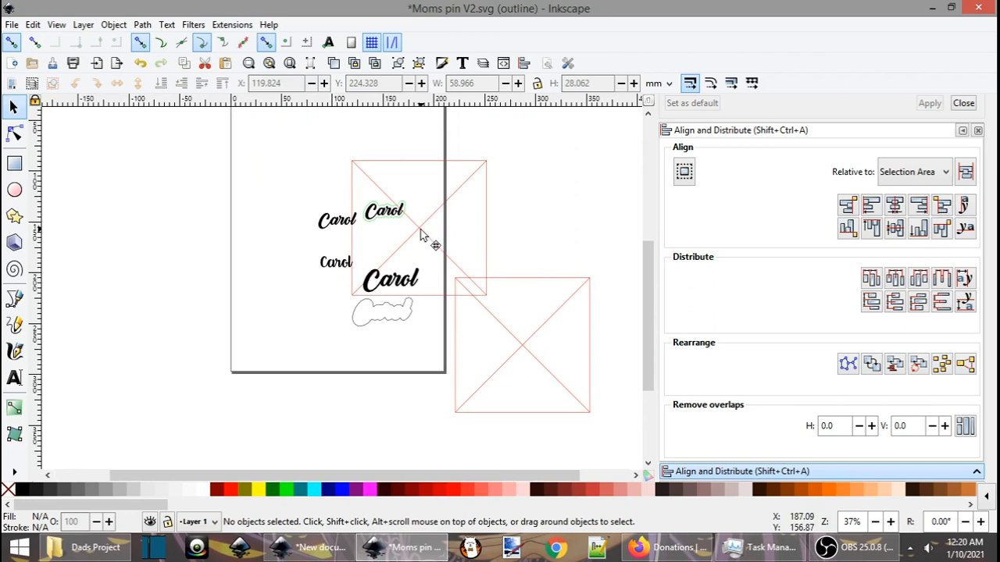
pyautogui.click(420, 235)
pyautogui.click(502, 232)
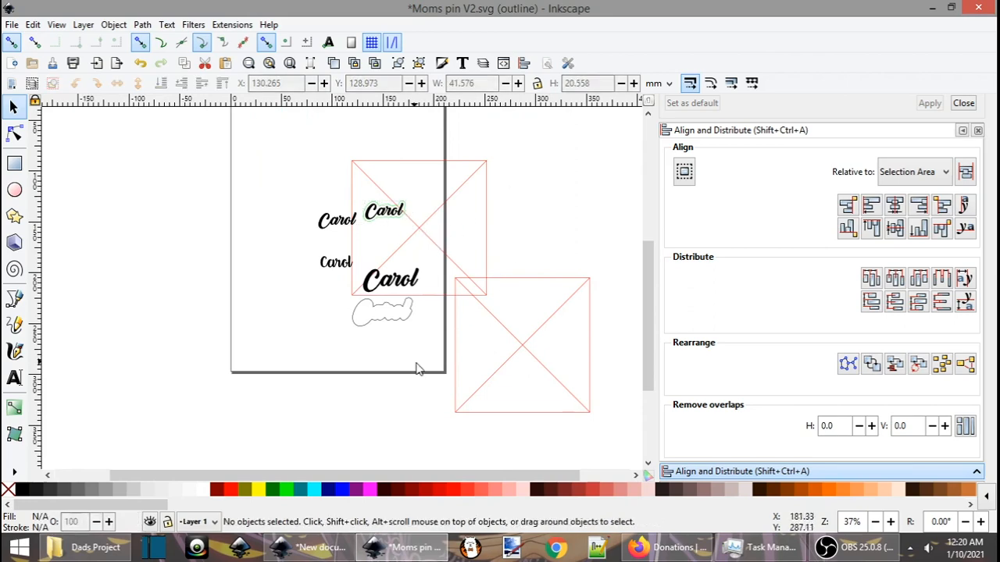
pyautogui.moveTo(415, 363); pyautogui.dragTo(441, 321)
pyautogui.scroll(4, 412, 314)
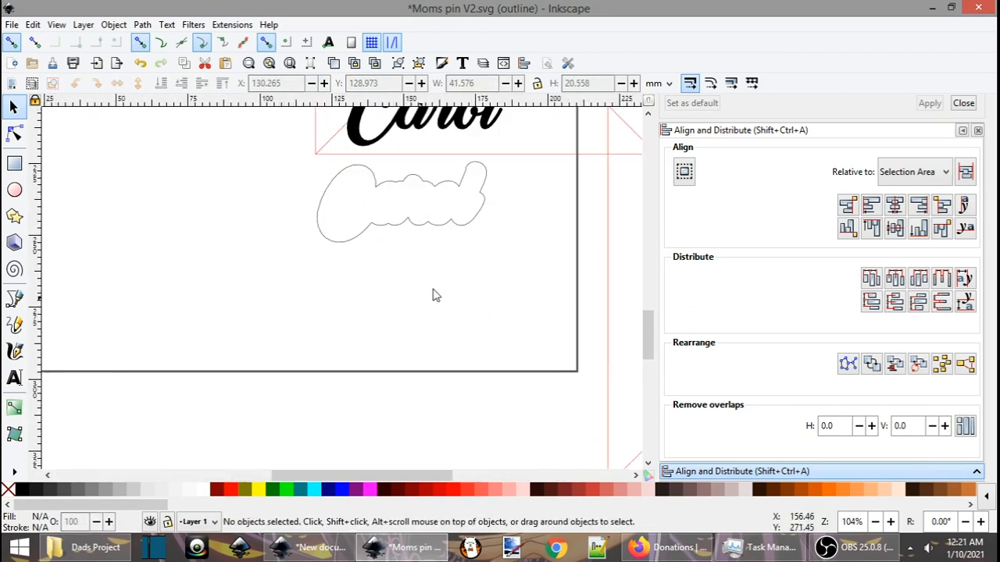
# Position the large name text inside the backing shape's outline with an even margin around it
pyautogui.click(397, 220)
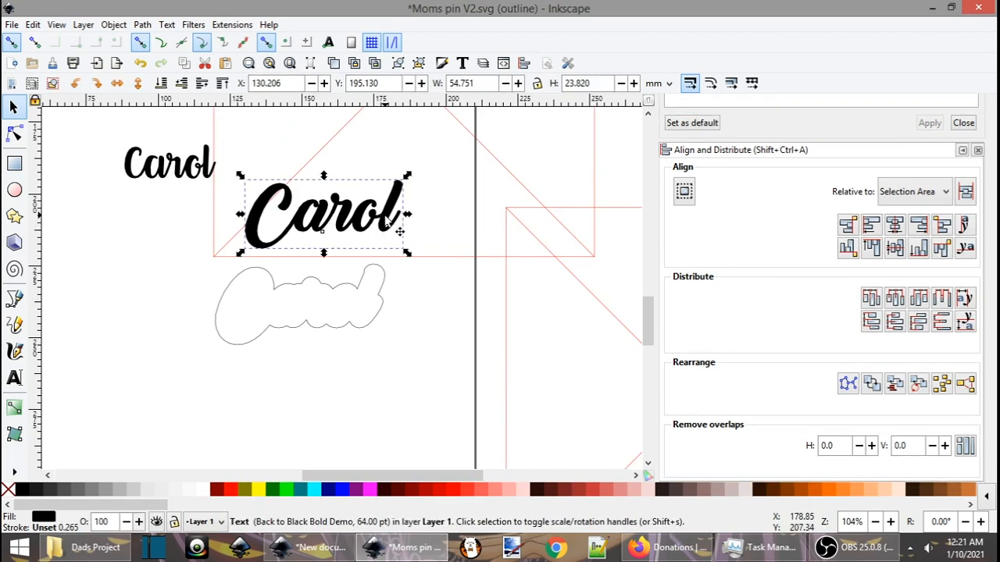
pyautogui.moveTo(398, 219); pyautogui.dragTo(398, 404)
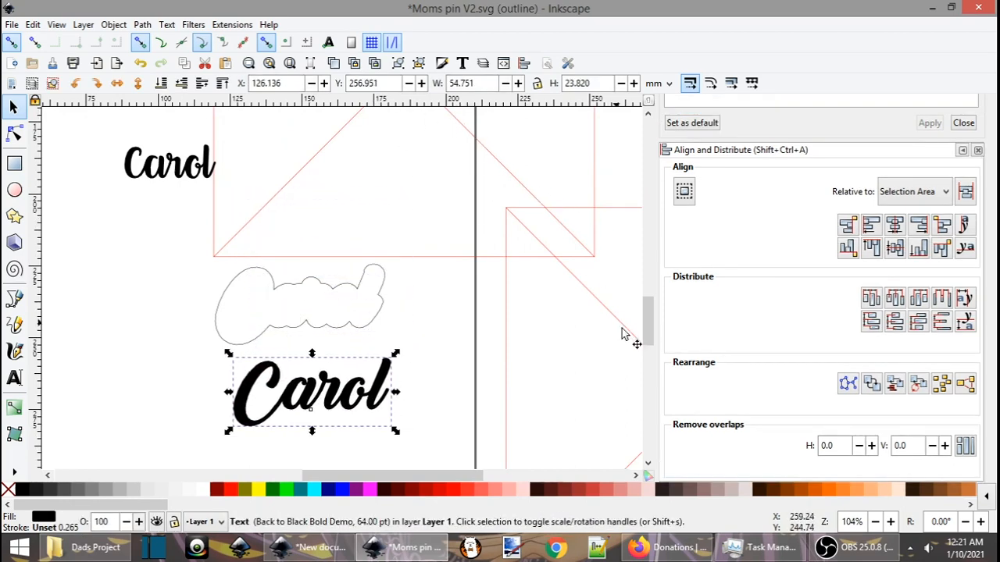
pyautogui.moveTo(460, 368); pyautogui.dragTo(532, 329)
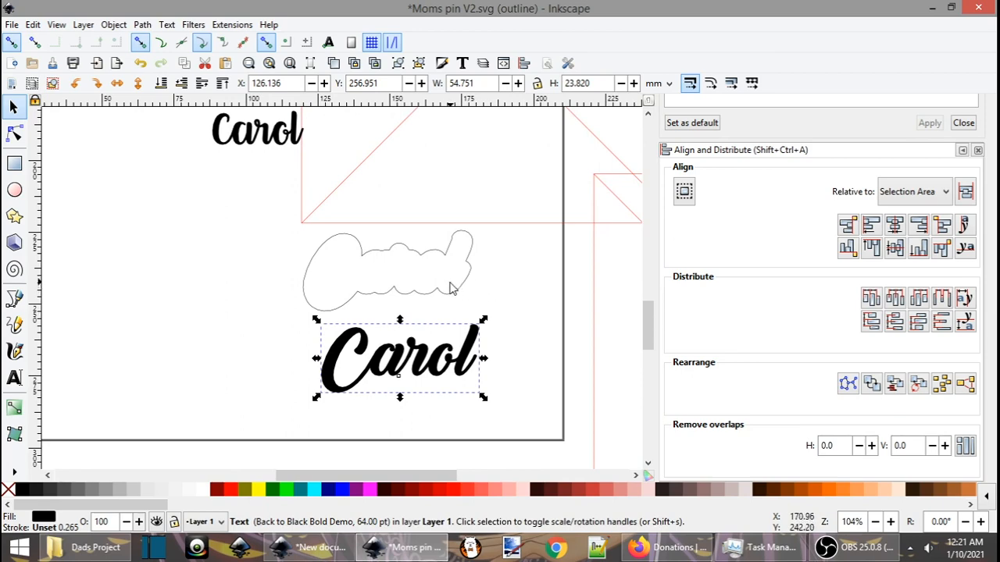
pyautogui.click(466, 285)
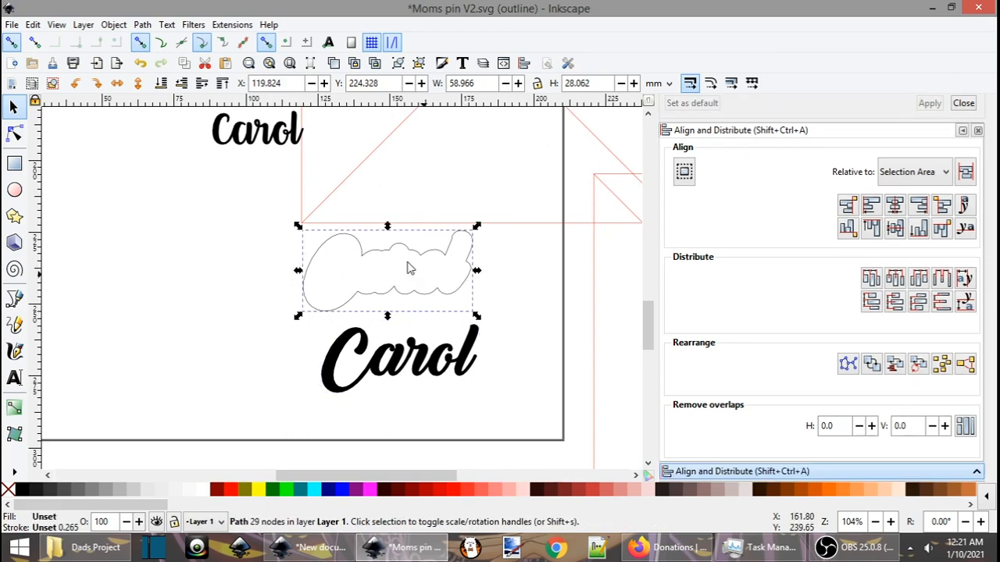
pyautogui.click(407, 373)
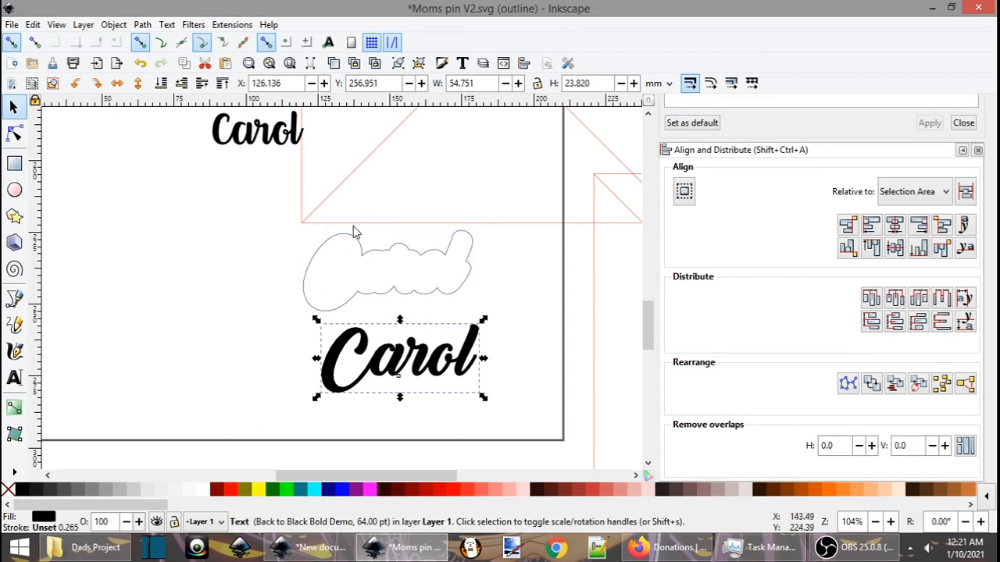
pyautogui.moveTo(402, 359); pyautogui.dragTo(390, 274)
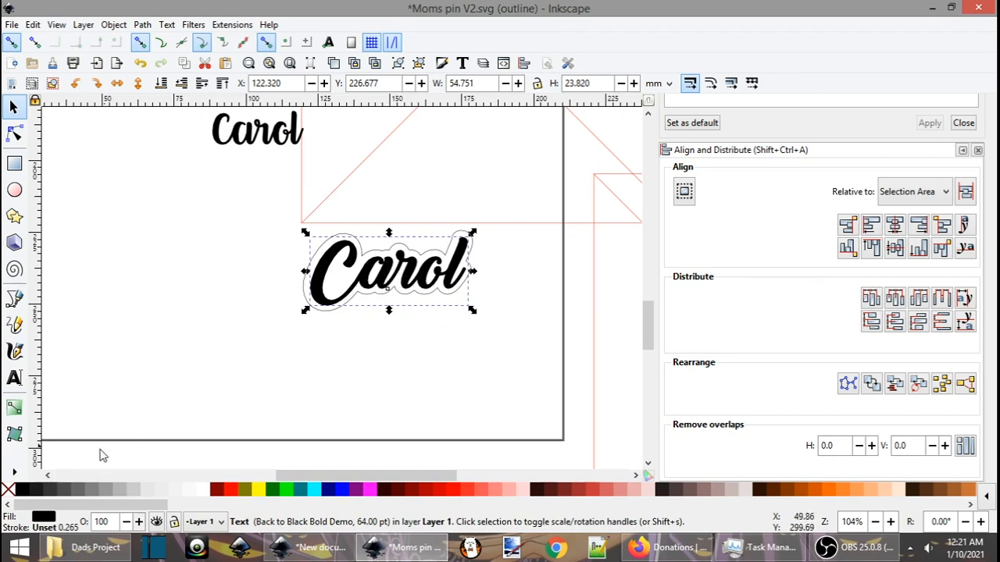
# Give the large name text inside the backing outline a black 1 px stroke and remove its fill
pyautogui.rightClick(43, 530)
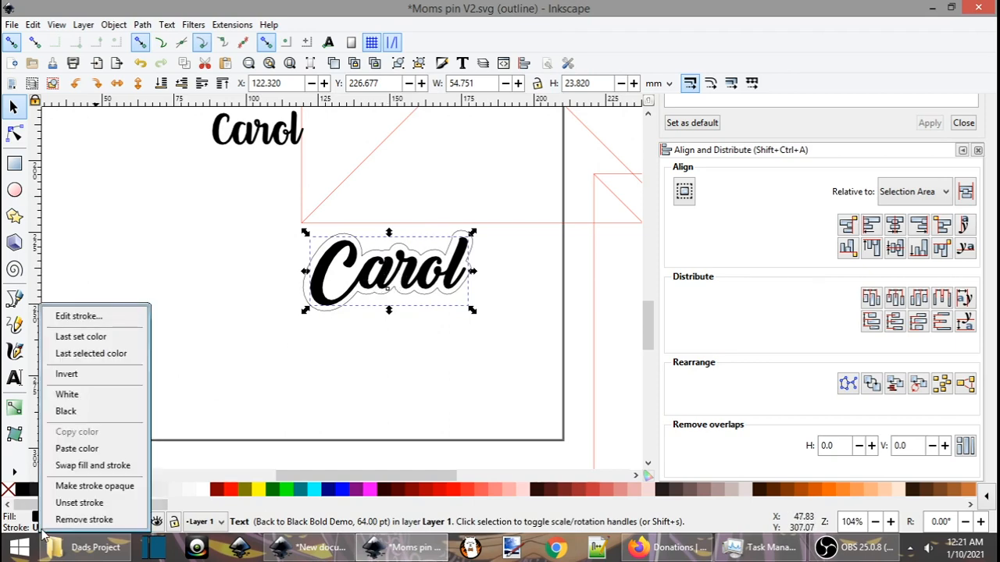
pyautogui.click(66, 412)
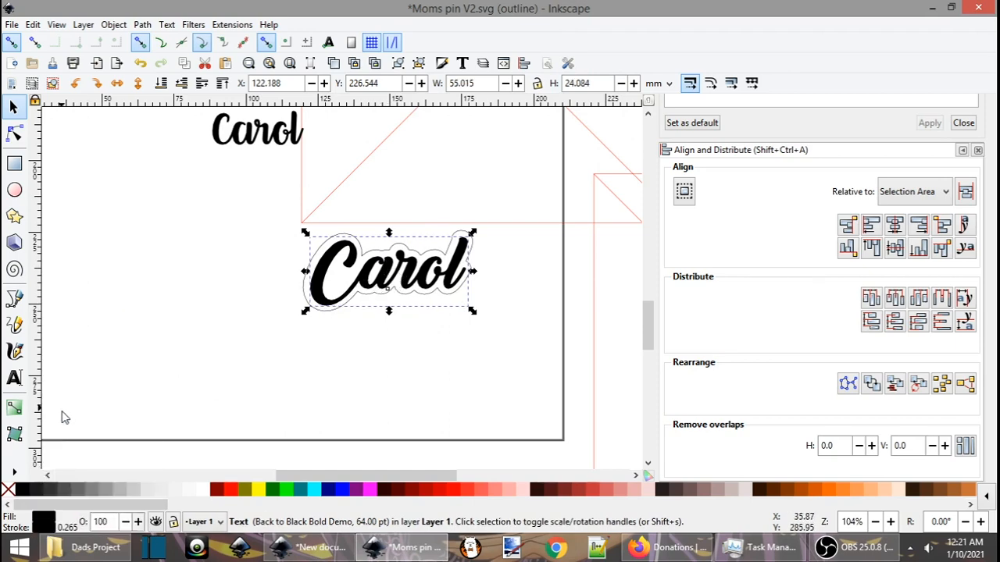
pyautogui.rightClick(68, 529)
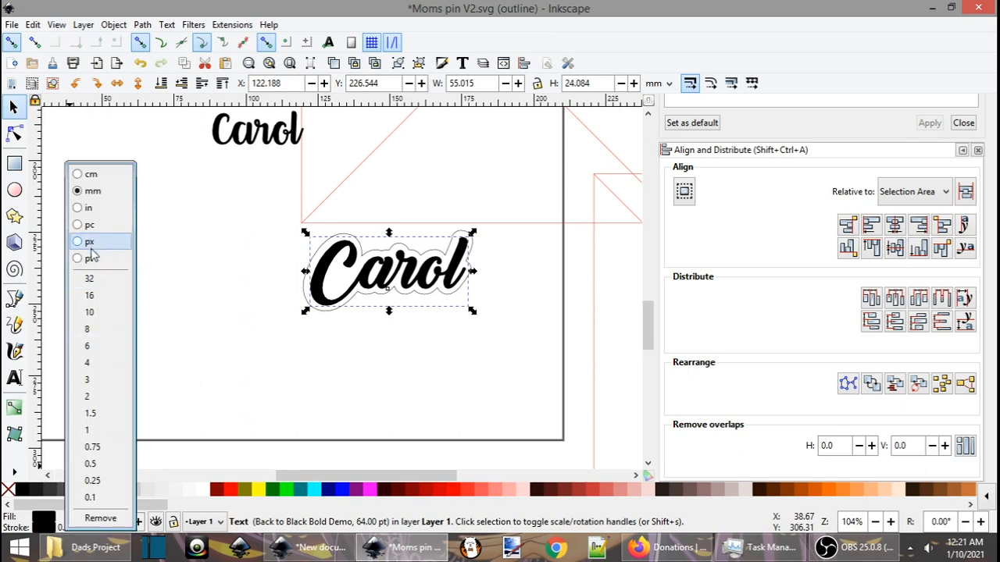
pyautogui.click(90, 249)
pyautogui.rightClick(68, 528)
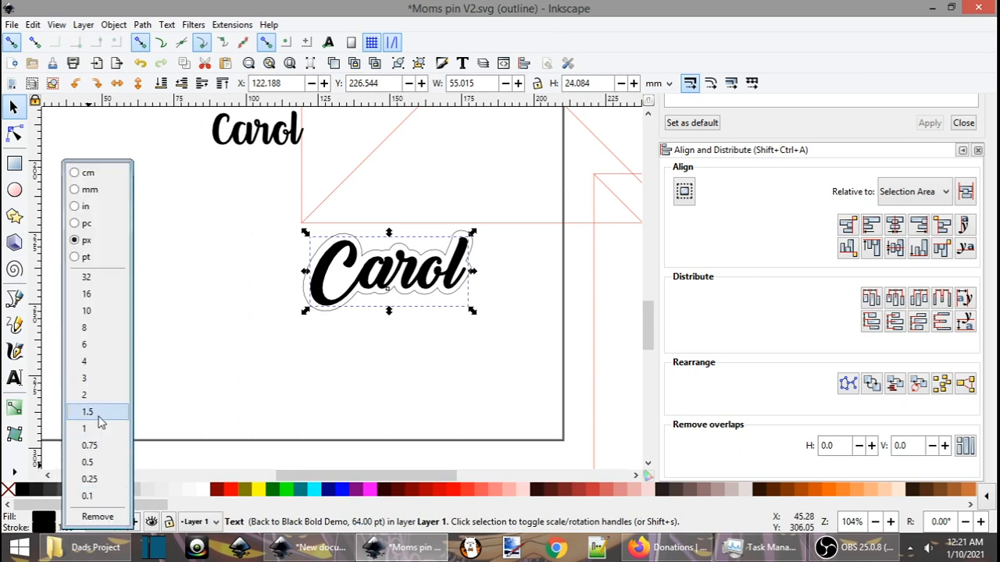
pyautogui.click(99, 428)
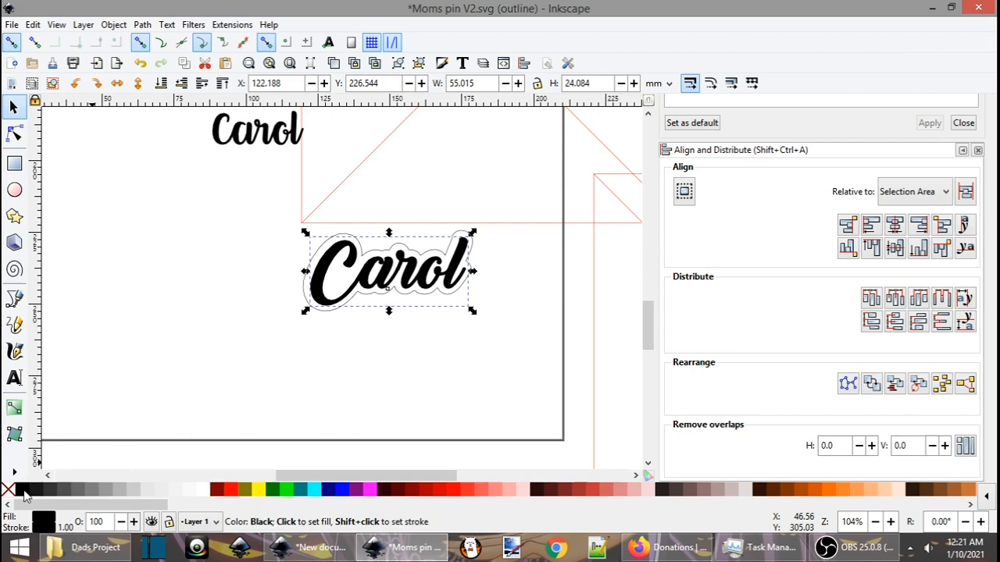
pyautogui.rightClick(10, 492)
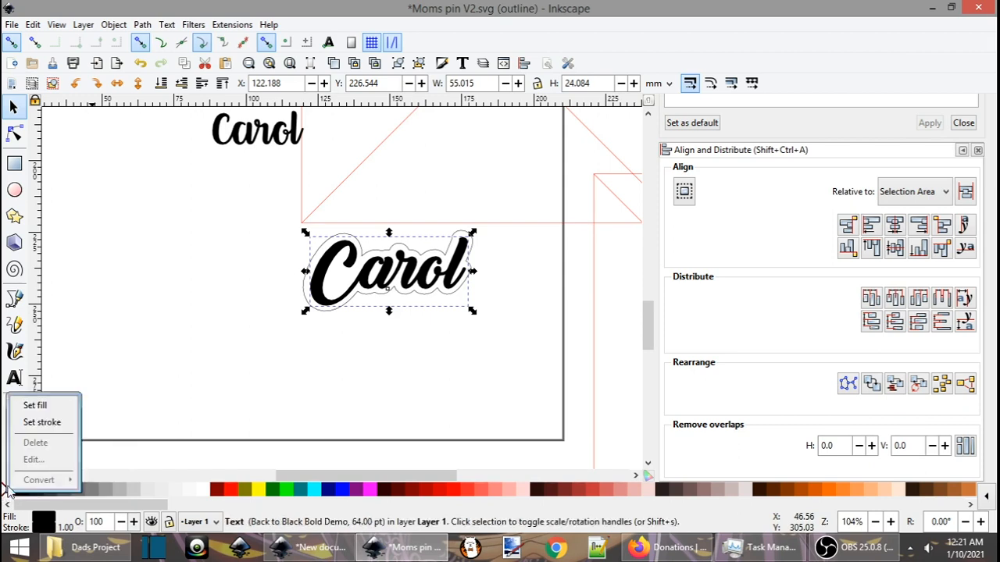
pyautogui.click(41, 407)
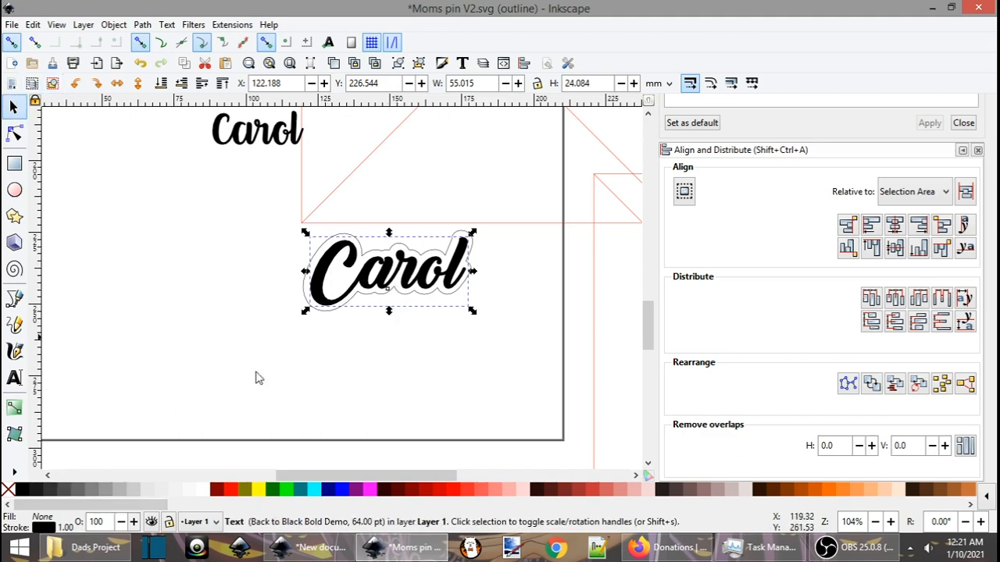
pyautogui.click(293, 364)
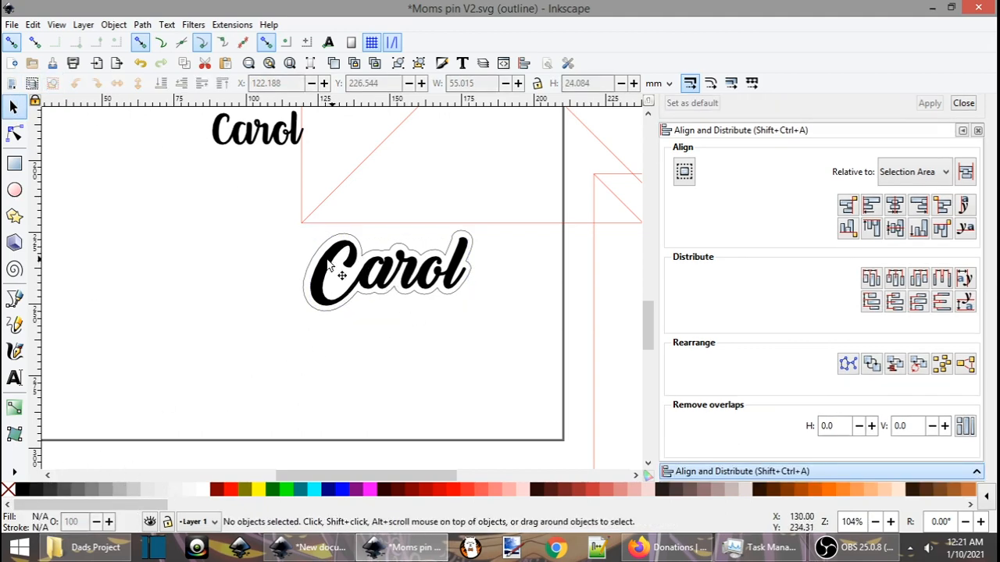
# Set the canvas display mode back to Normal
pyautogui.click(330, 267)
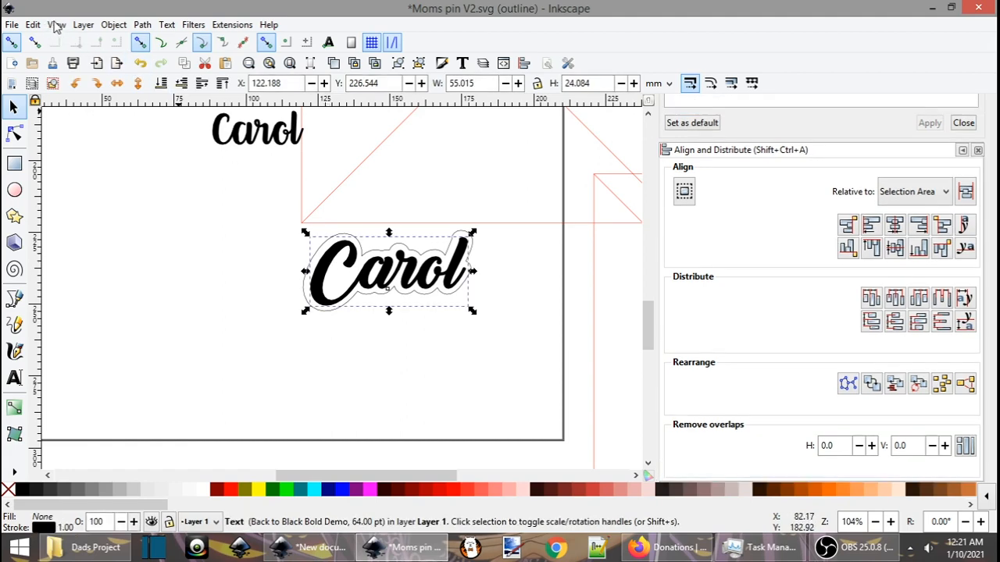
pyautogui.click(56, 25)
pyautogui.moveTo(90, 59)
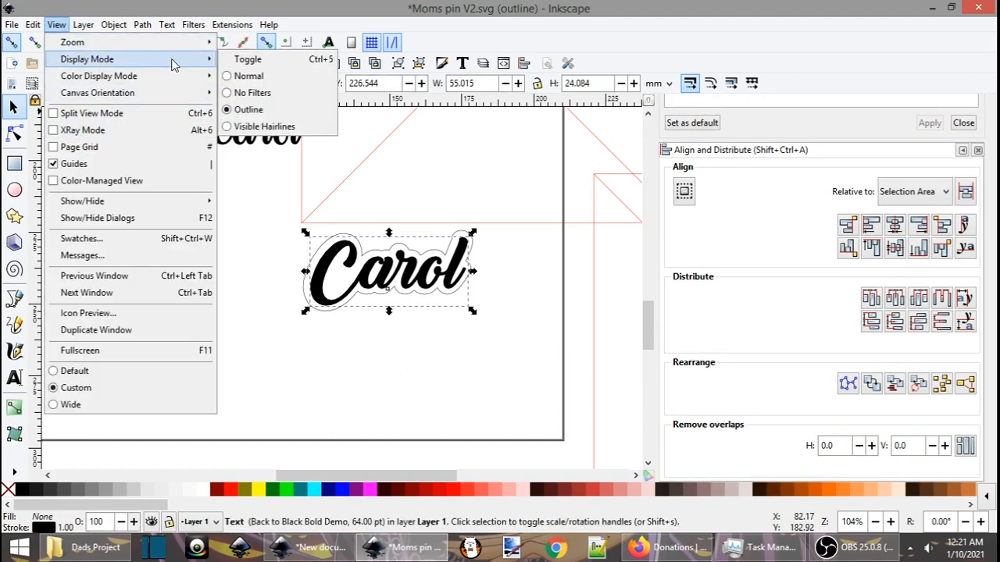
pyautogui.click(249, 78)
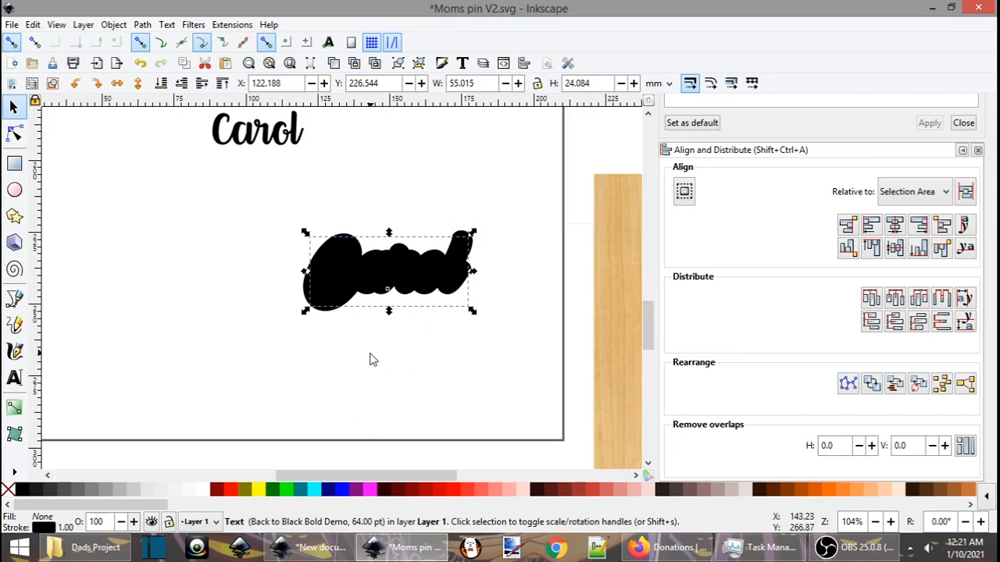
pyautogui.click(371, 360)
# Remove the fill from the backing shape behind the large name text and give it a black stroke
pyautogui.click(310, 277)
pyautogui.click(306, 293)
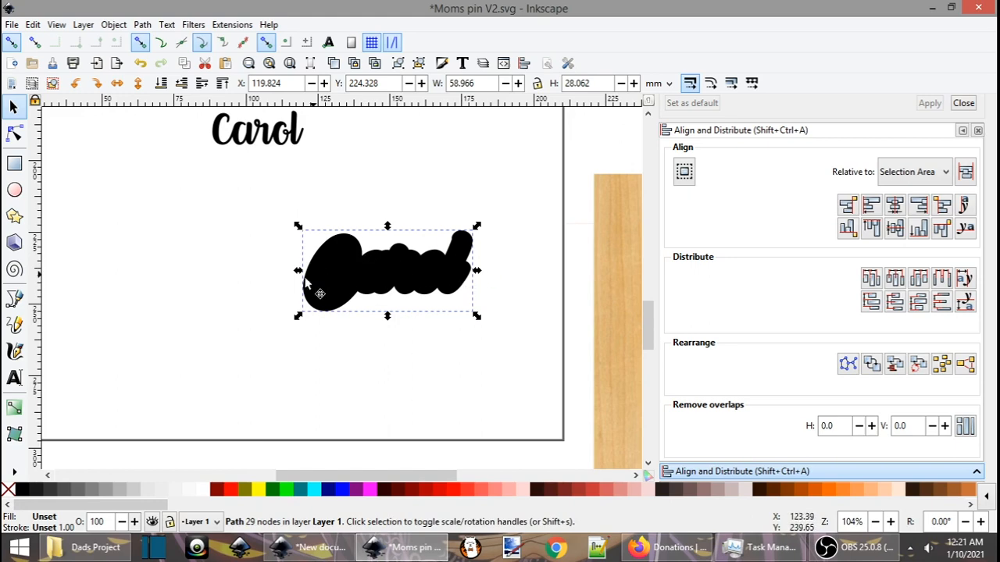
pyautogui.rightClick(6, 489)
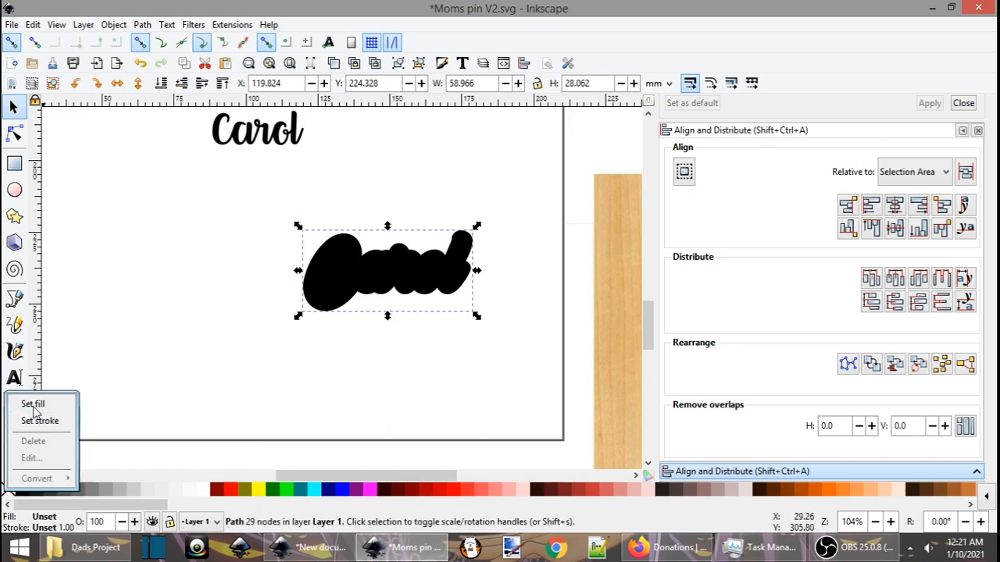
pyautogui.click(33, 408)
pyautogui.rightClick(48, 531)
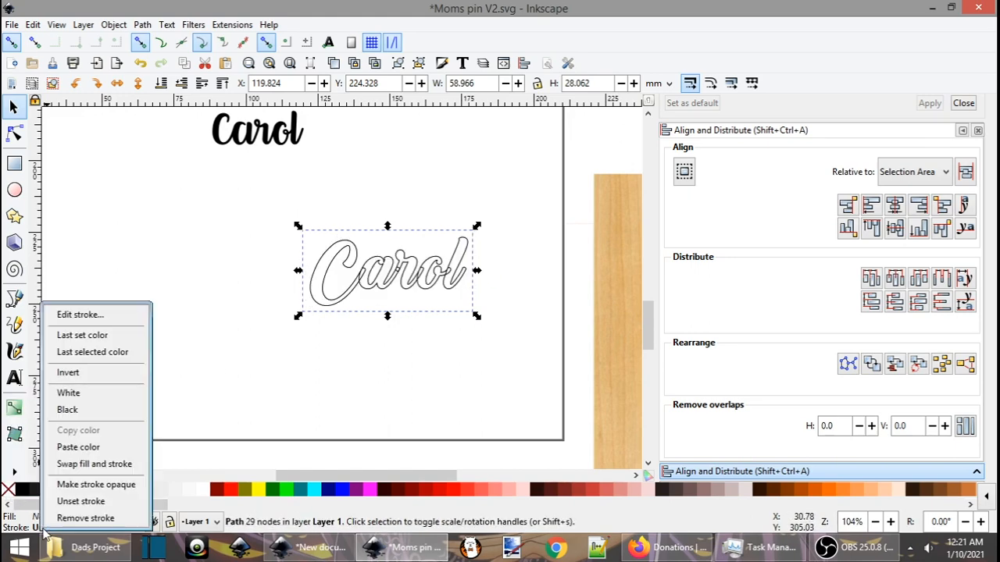
pyautogui.click(67, 410)
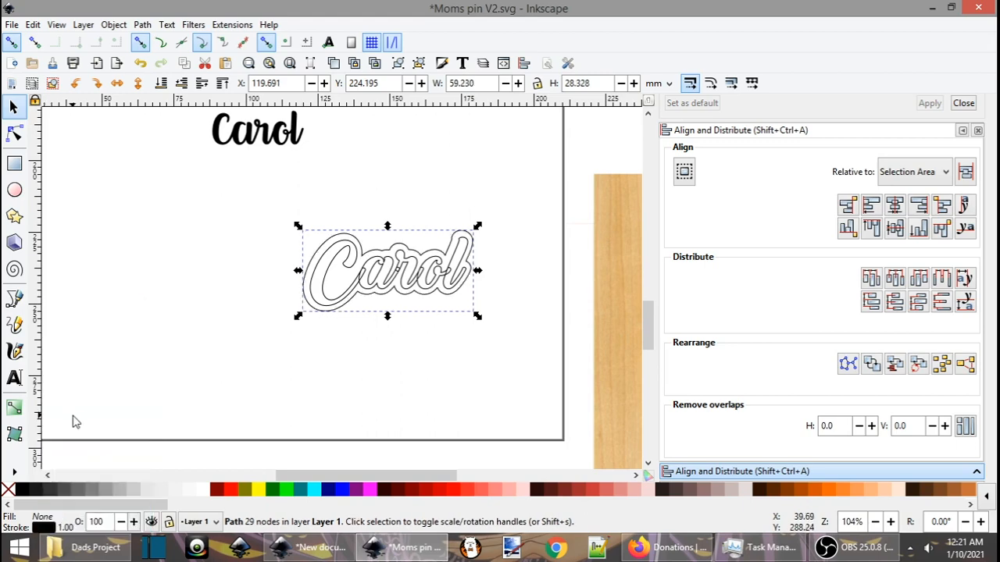
pyautogui.click(360, 367)
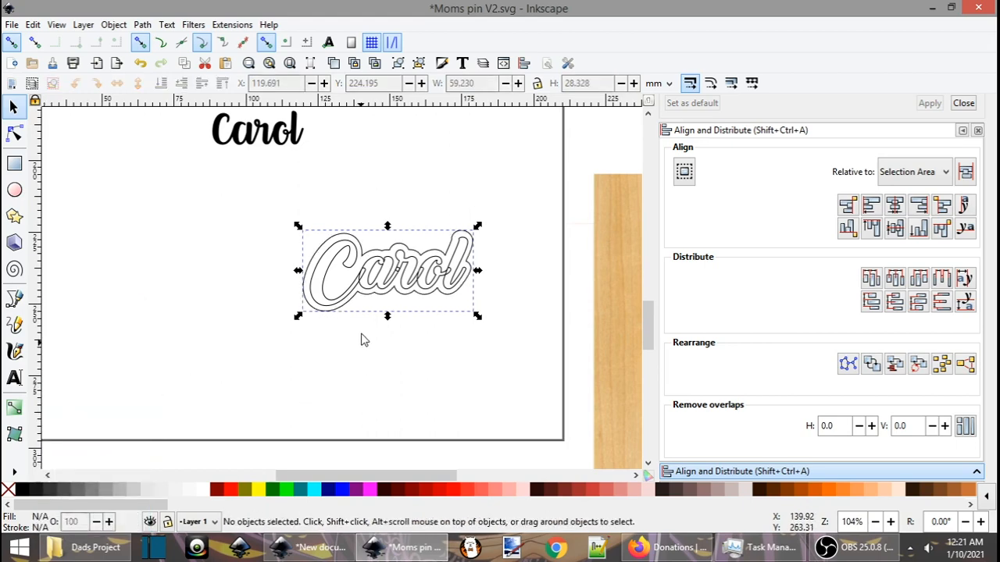
# Move the outlined name text out of the backing shape and place it just below
pyautogui.click(363, 278)
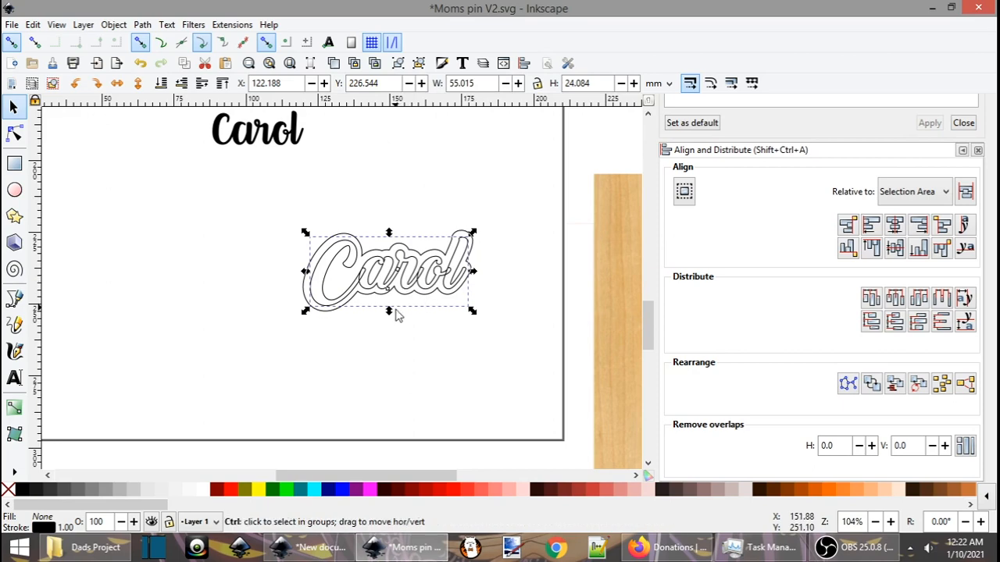
pyautogui.scroll(2, 394, 313)
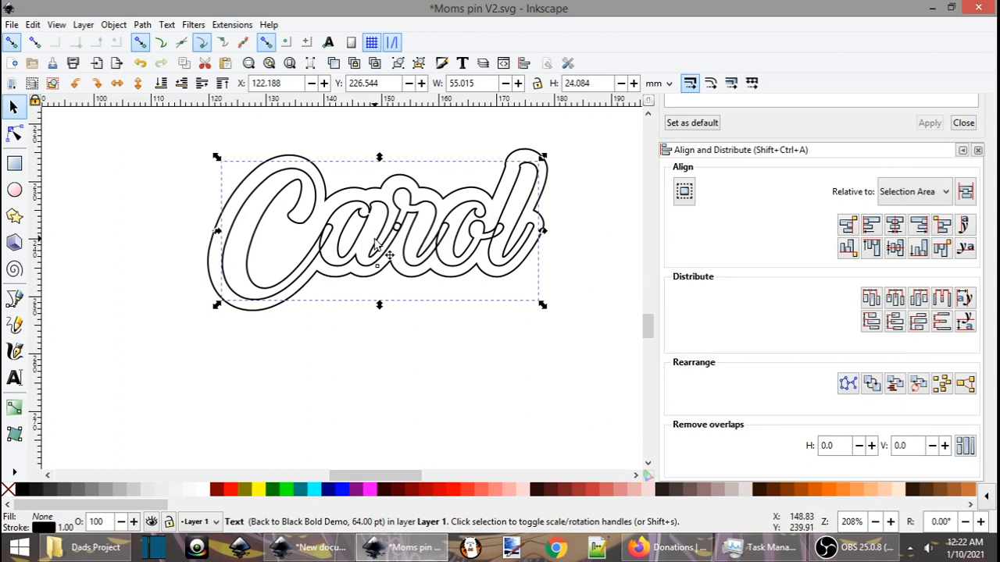
pyautogui.click(174, 234)
pyautogui.moveTo(261, 239); pyautogui.dragTo(215, 406)
pyautogui.scroll(-3, 452, 313)
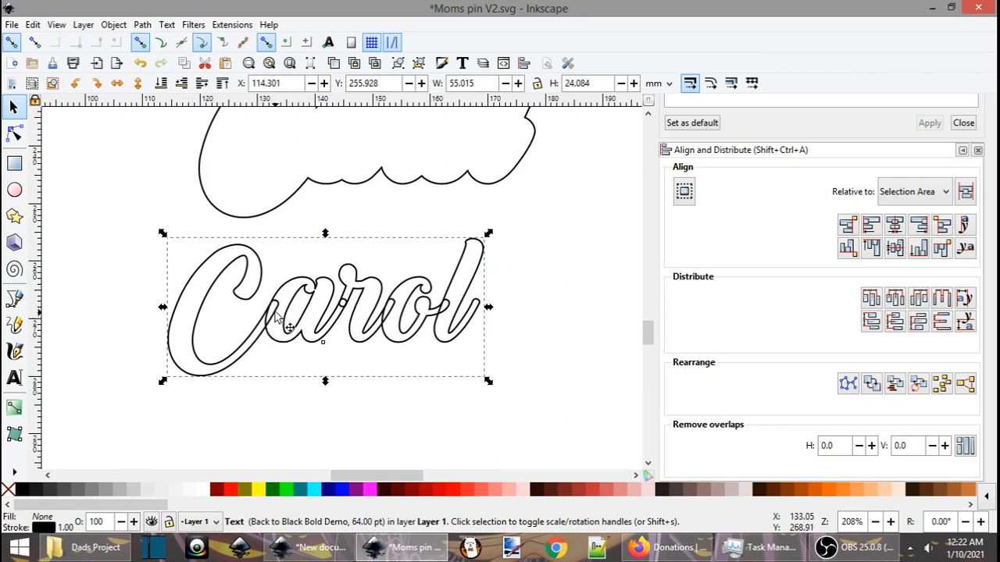
# Convert the outlined name text to paths and union its ungrouped letters into a single path
pyautogui.click(142, 25)
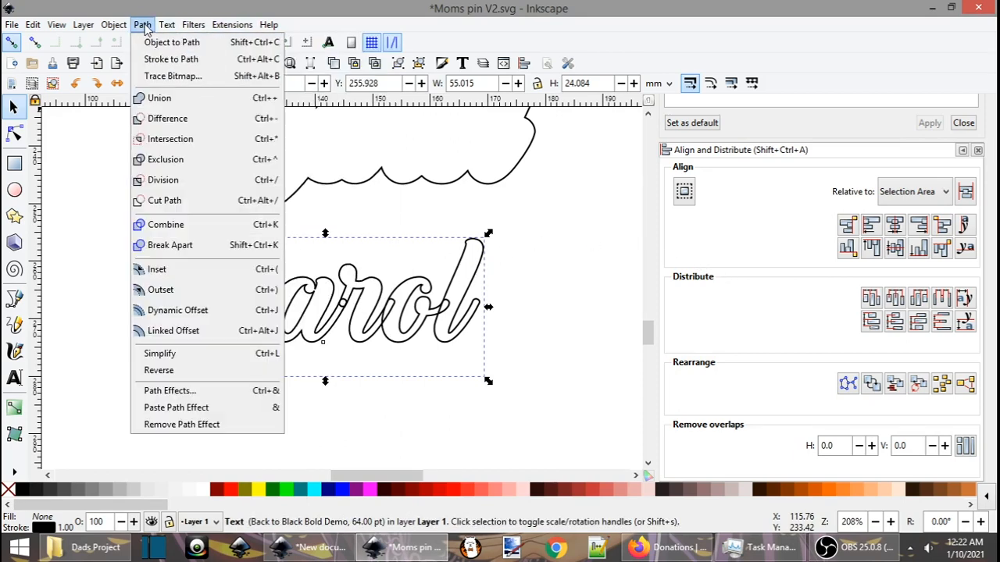
pyautogui.click(164, 42)
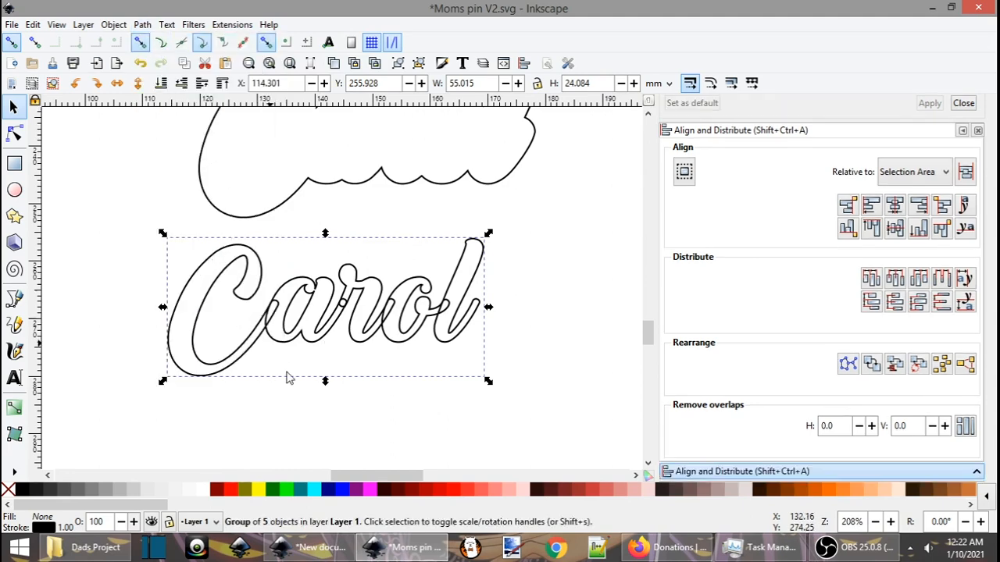
pyautogui.rightClick(310, 309)
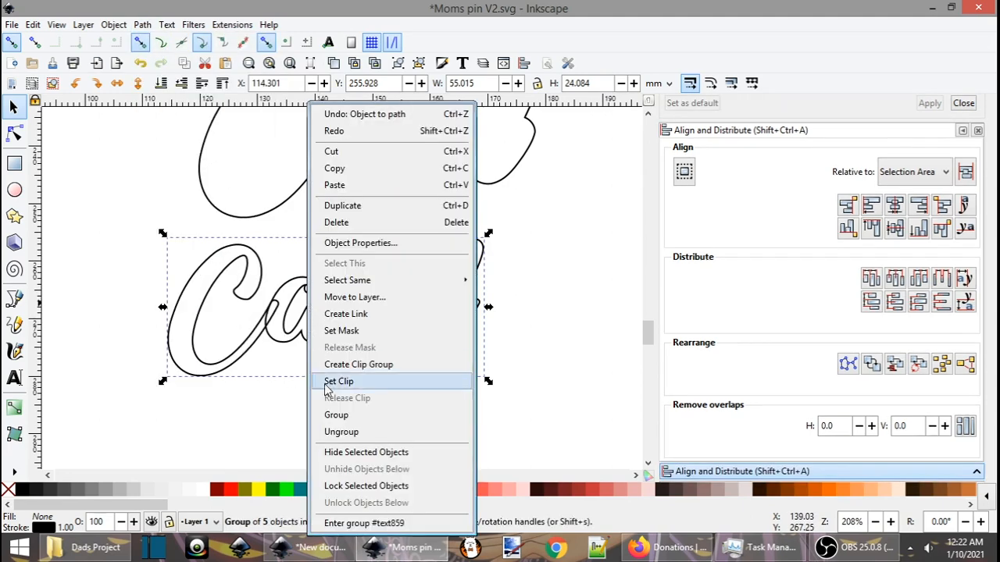
pyautogui.click(336, 428)
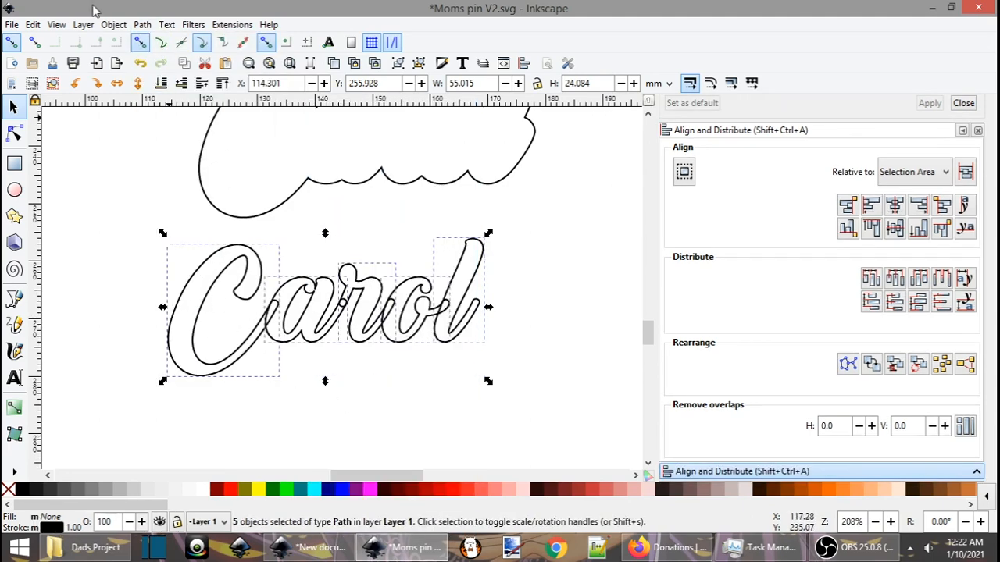
pyautogui.click(141, 24)
pyautogui.click(162, 96)
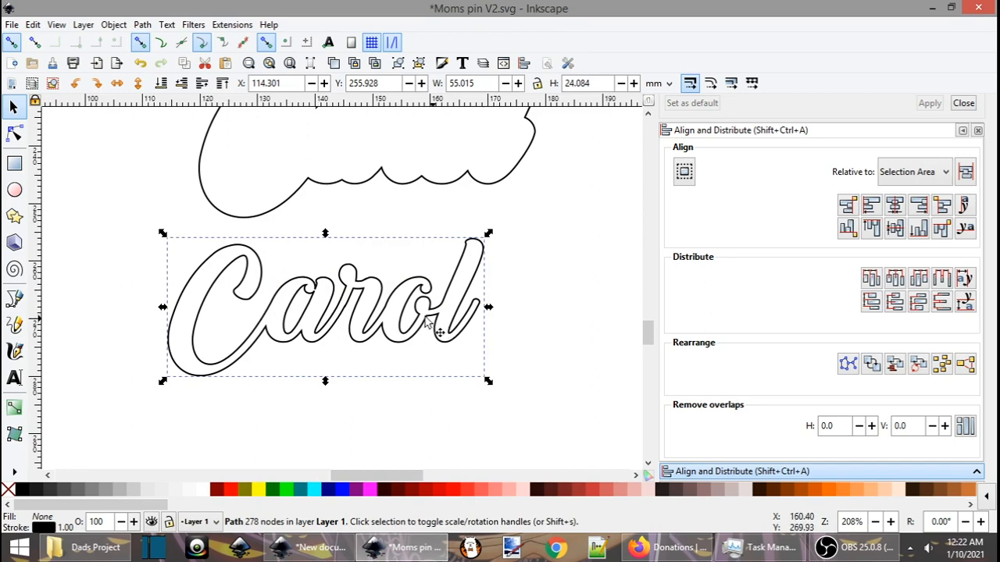
# Center the merged lettering and the backing outline on each other both horizontally and vertically
pyautogui.scroll(5, 414, 273)
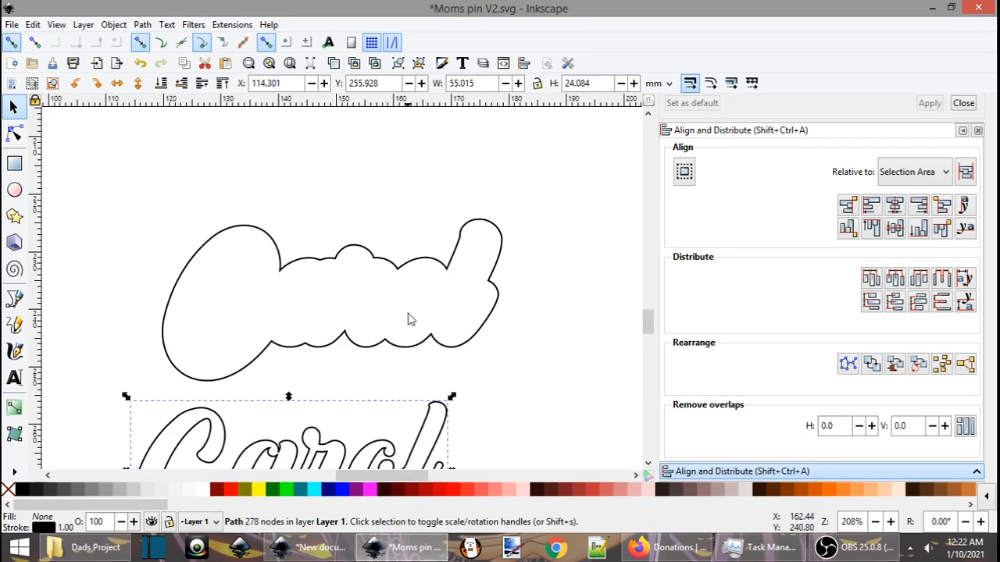
pyautogui.press('shift')
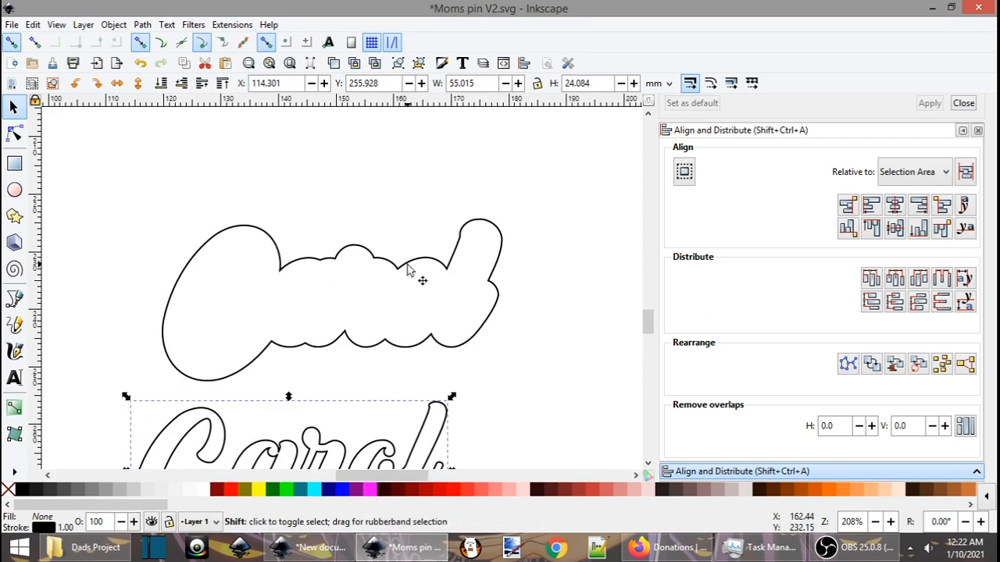
pyautogui.keyDown('shift'); pyautogui.click(407, 270); pyautogui.keyUp('shift')
pyautogui.click(895, 205)
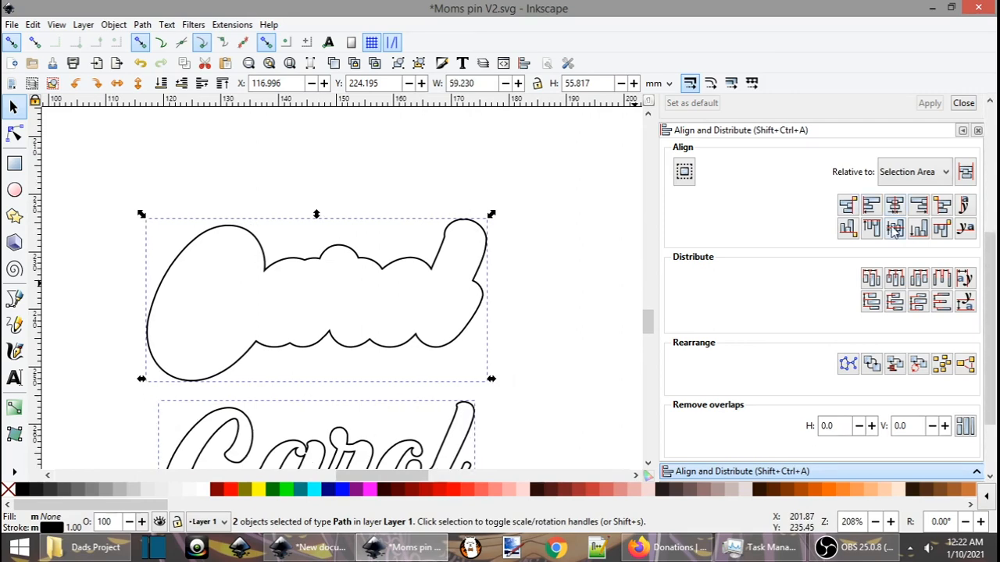
pyautogui.click(894, 229)
pyautogui.moveTo(552, 409); pyautogui.dragTo(553, 342)
pyautogui.click(512, 325)
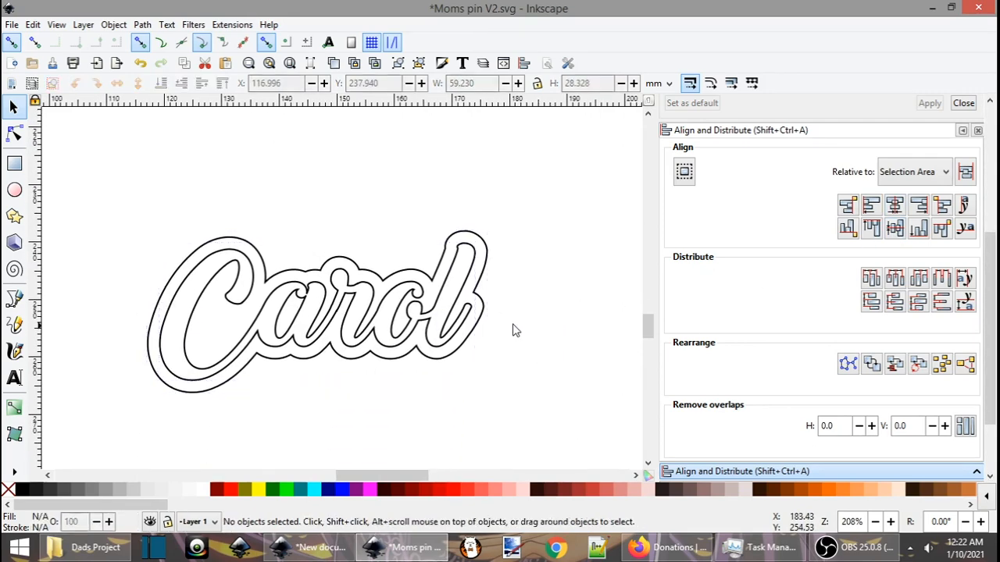
# Move the merged lettering outline just above the backing outline so the two cut shapes sit separately on the page
pyautogui.keyDown('ctrl'); pyautogui.scroll(-3, 275, 429); pyautogui.keyUp('ctrl')
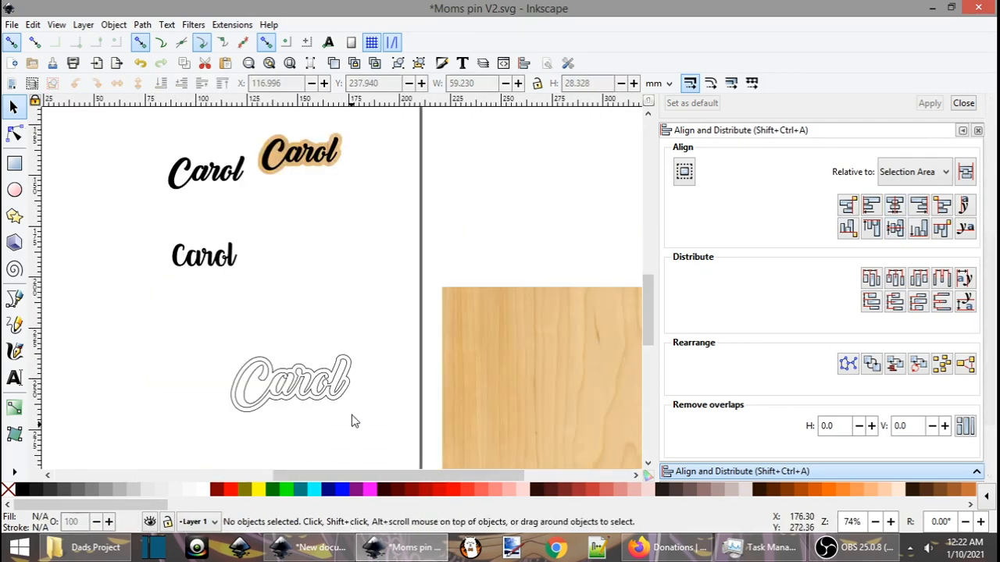
pyautogui.scroll(-3, 350, 419)
pyautogui.click(300, 273)
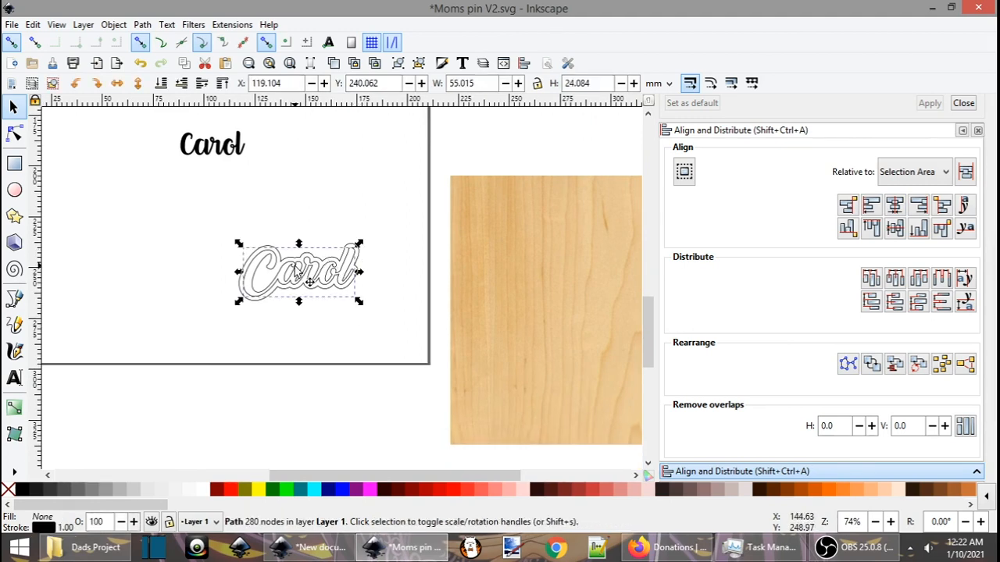
pyautogui.moveTo(300, 274); pyautogui.dragTo(299, 203)
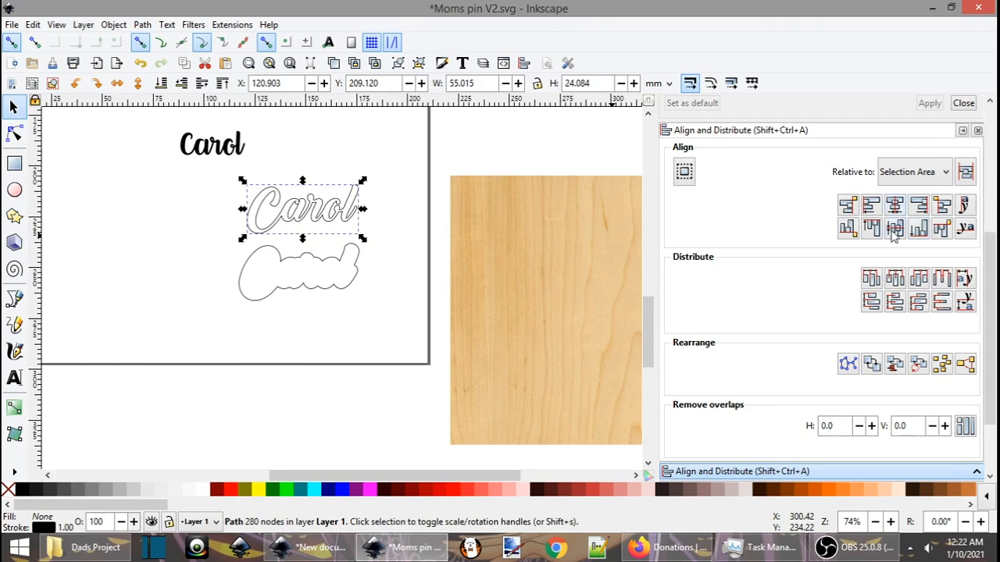
pyautogui.click(312, 286)
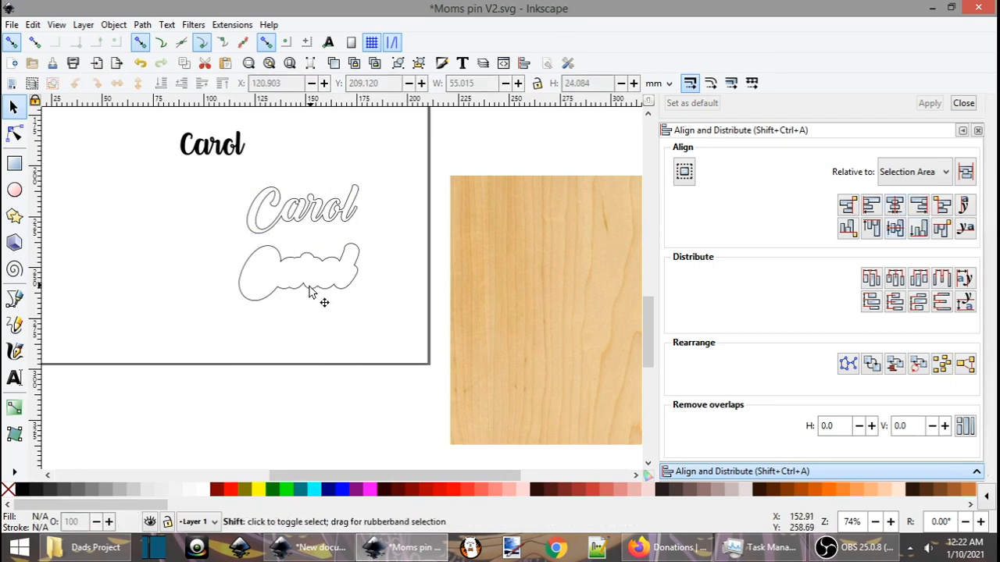
pyautogui.keyDown('shift'); pyautogui.click(309, 292); pyautogui.keyUp('shift')
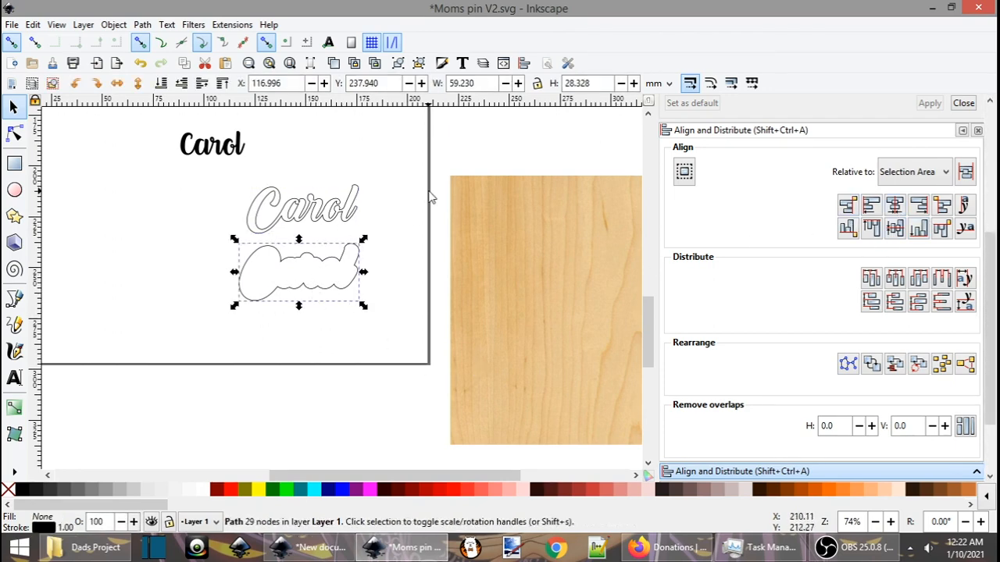
pyautogui.click(444, 238)
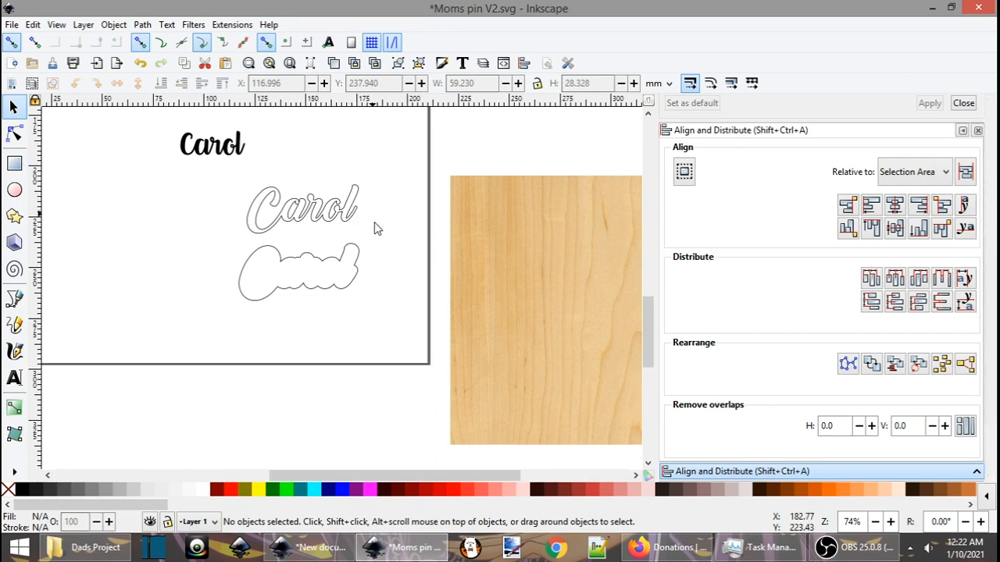
pyautogui.moveTo(372, 215); pyautogui.dragTo(407, 309)
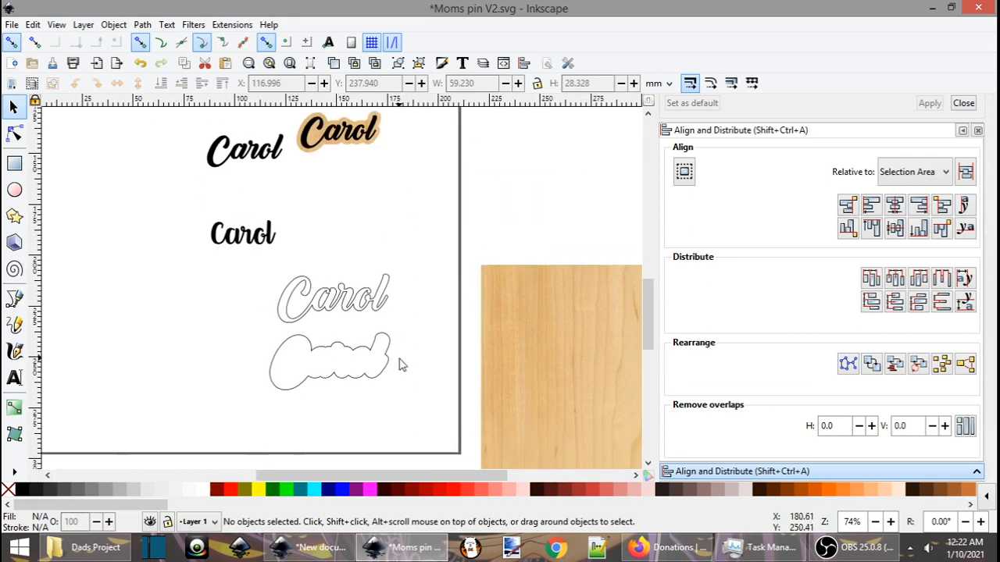